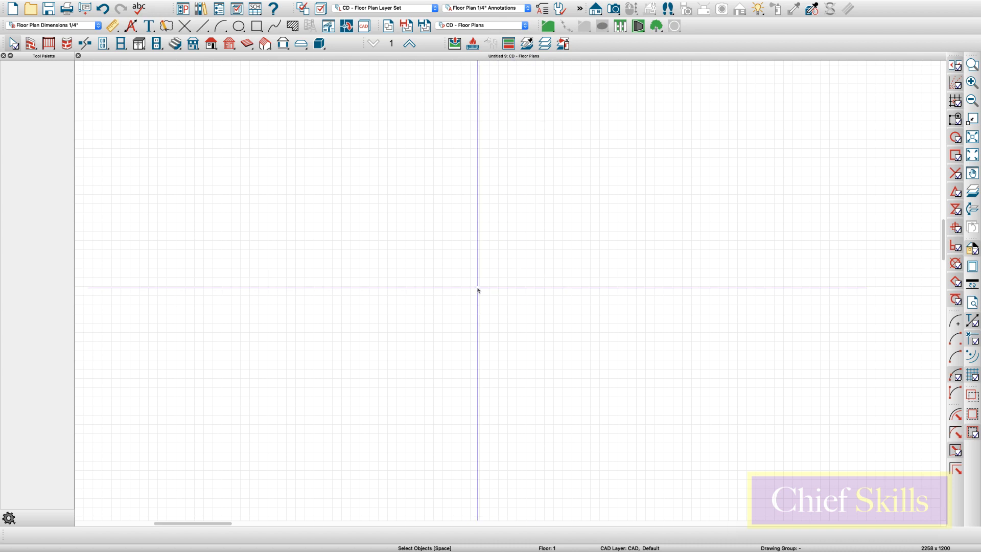
# - Draw the stepped exterior wall outline with the W exterior-wall hotkey
pyautogui.press('w')
pyautogui.click(378, 222)
pyautogui.click(542, 223)
pyautogui.click(543, 166)
pyautogui.click(681, 167)
pyautogui.click(675, 388)
pyautogui.click(545, 387)
pyautogui.click(544, 357)
pyautogui.click(377, 357)
pyautogui.click(376, 226)
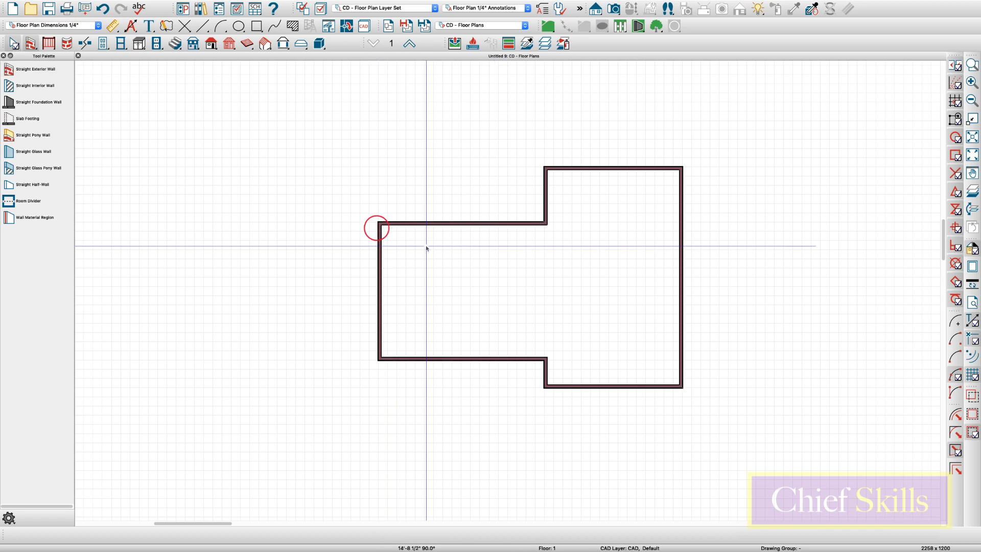
# - Add a vertical and a horizontal interior wall, splitting the left end into two rooms
pyautogui.press('i')
pyautogui.moveTo(461, 223); pyautogui.dragTo(461, 357)
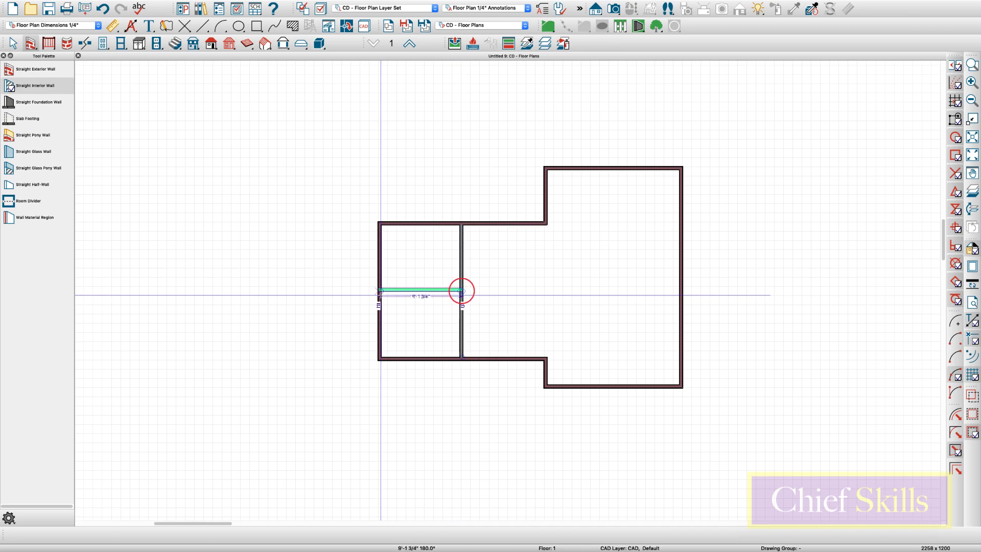
pyautogui.moveTo(438, 292); pyautogui.dragTo(381, 289)
pyautogui.press('space')
pyautogui.press('d')
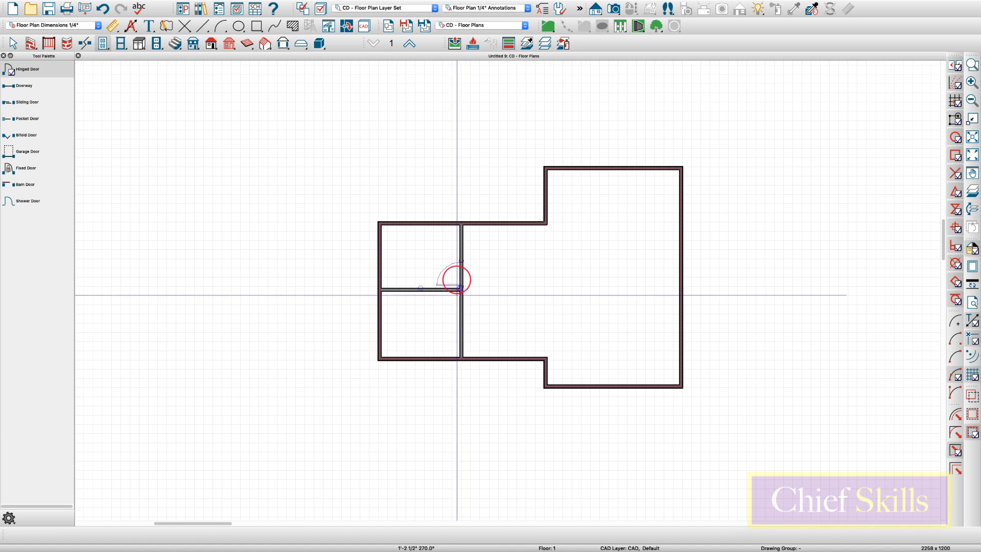
# - Place a hinged door in the vertical interior wall and three windows on the upper and right walls
pyautogui.click(461, 274)
pyautogui.press('w')
pyautogui.click(503, 223)
pyautogui.click(603, 166)
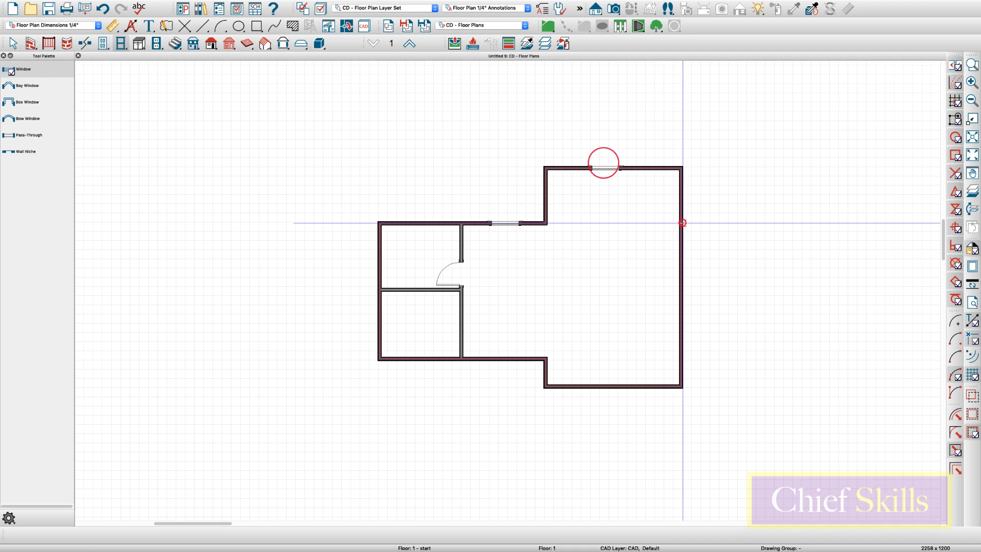
pyautogui.click(681, 222)
pyautogui.press('space')
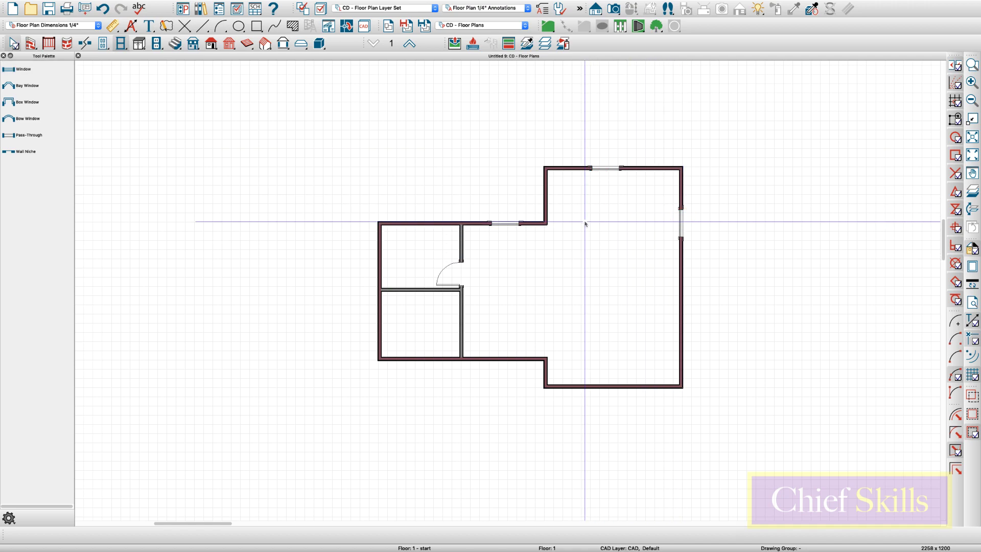
# - Copy the door into the lower small room's wall
pyautogui.scroll(1, 586, 234)
pyautogui.hscroll(3, 586, 234)
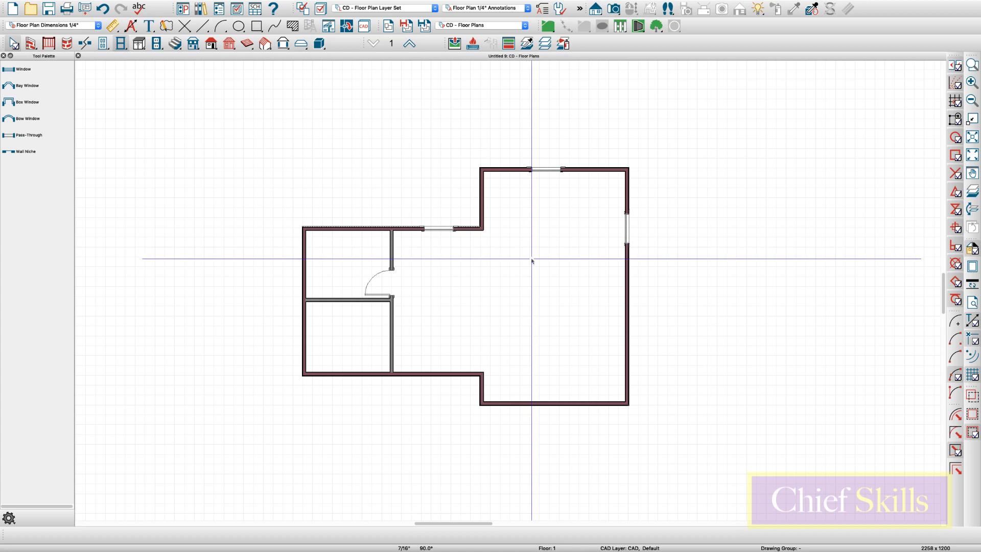
pyautogui.click(392, 283)
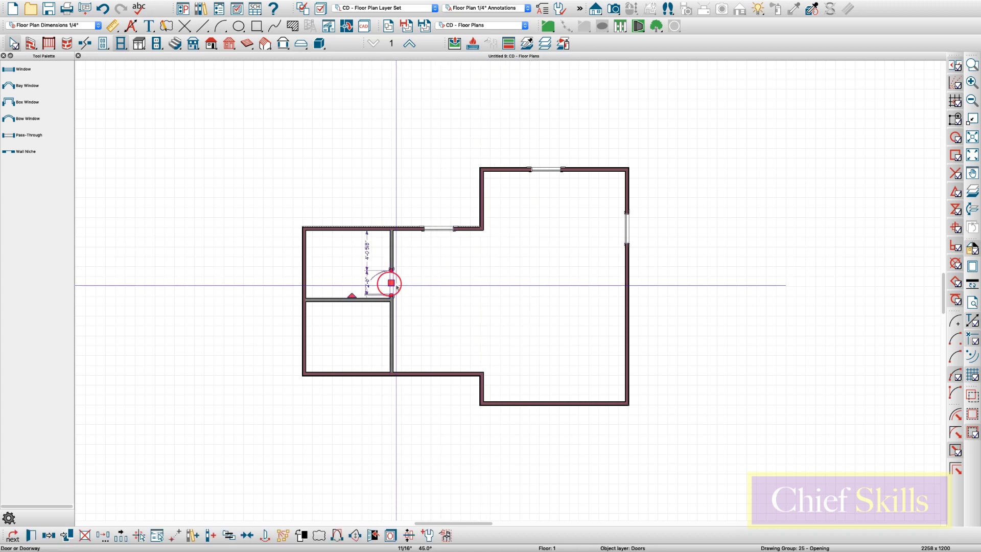
pyautogui.moveTo(397, 286); pyautogui.dragTo(406, 294)
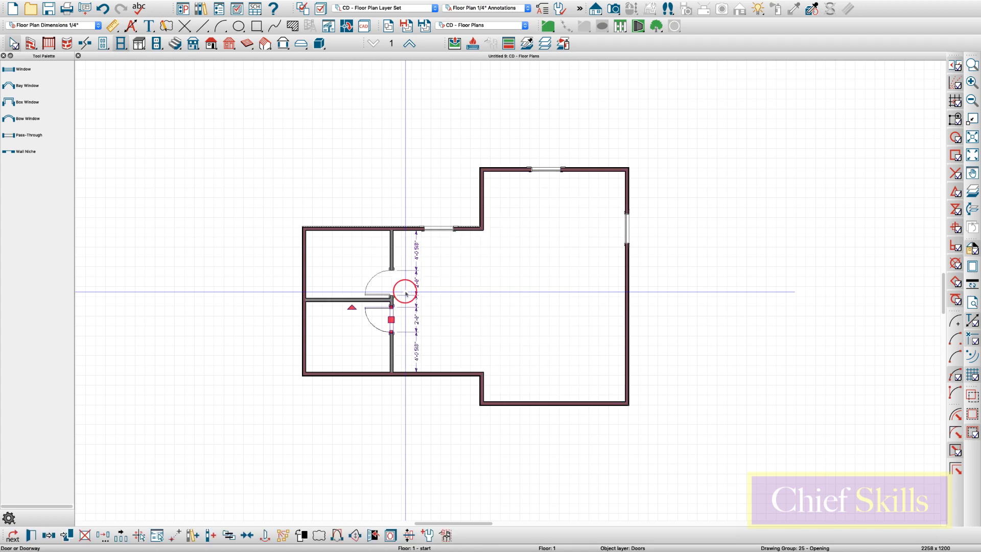
pyautogui.press('Escape')
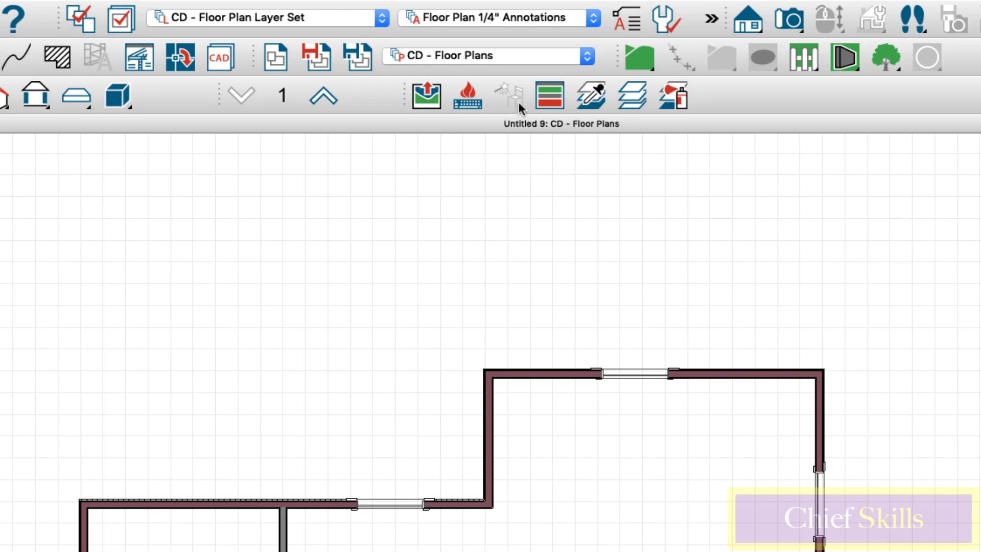
# - Bring up the toolbar options context menu from an empty toolbar area
pyautogui.rightClick(740, 95)
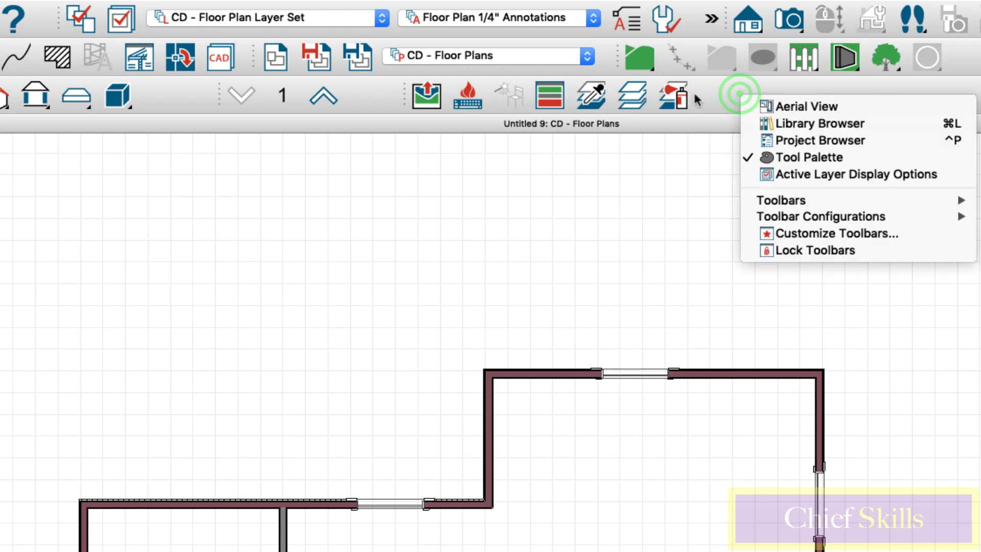
pyautogui.rightClick(761, 97)
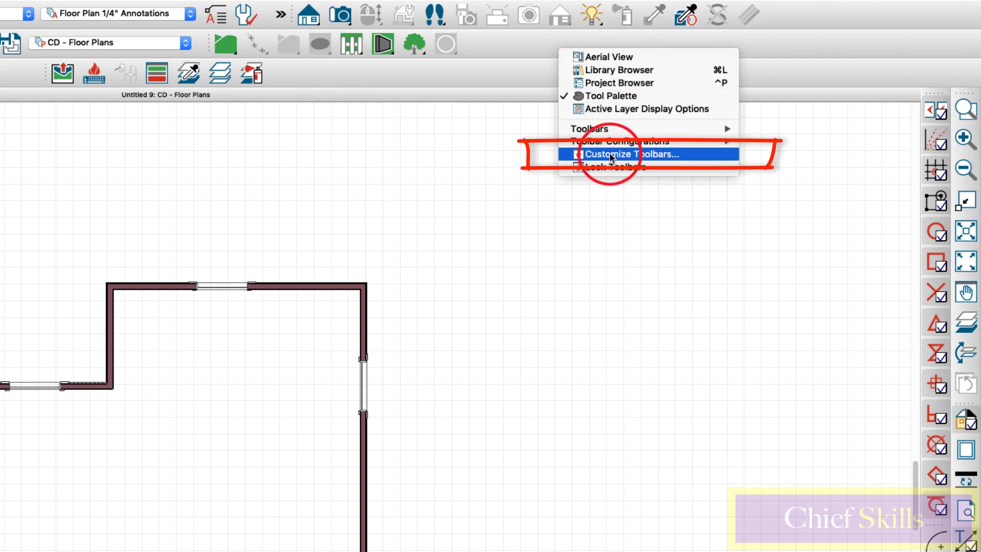
# - Open Customize Toolbars with Plan kept as the view type
pyautogui.click(611, 154)
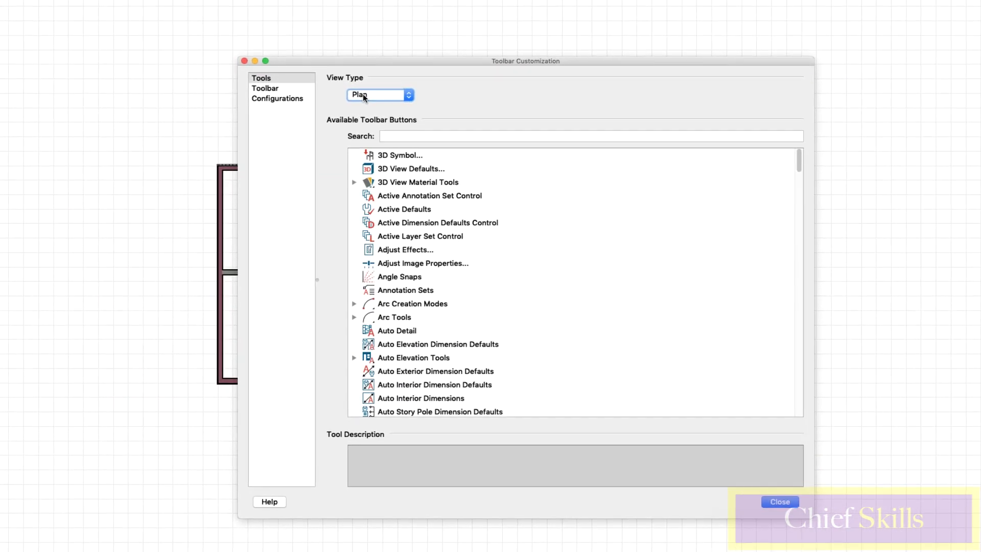
pyautogui.click(281, 141)
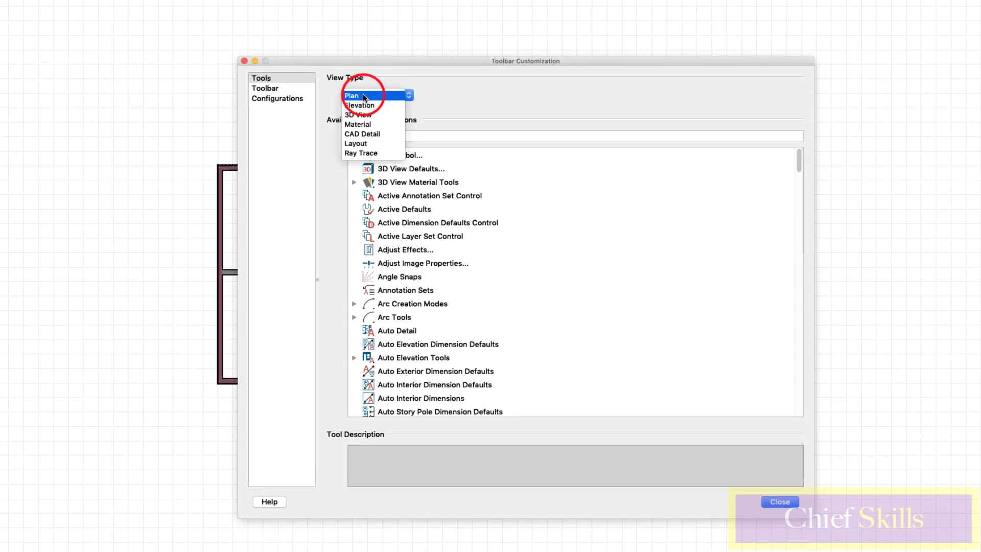
pyautogui.click(361, 97)
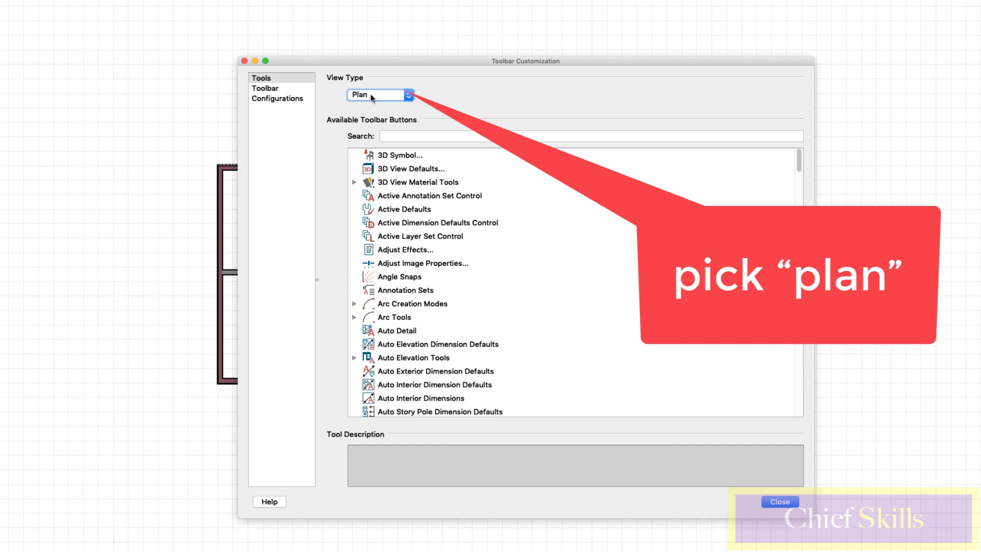
pyautogui.click(371, 98)
pyautogui.click(371, 97)
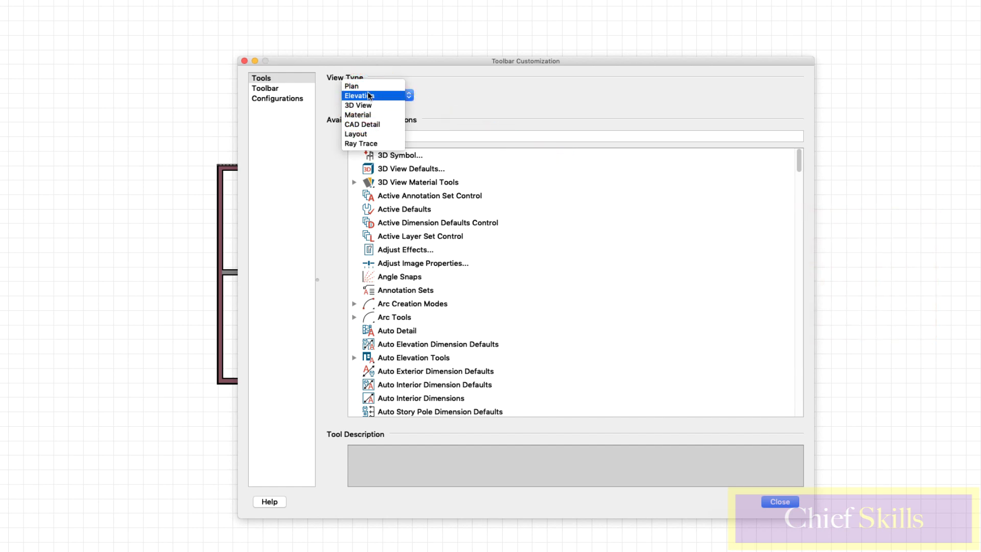
pyautogui.click(362, 91)
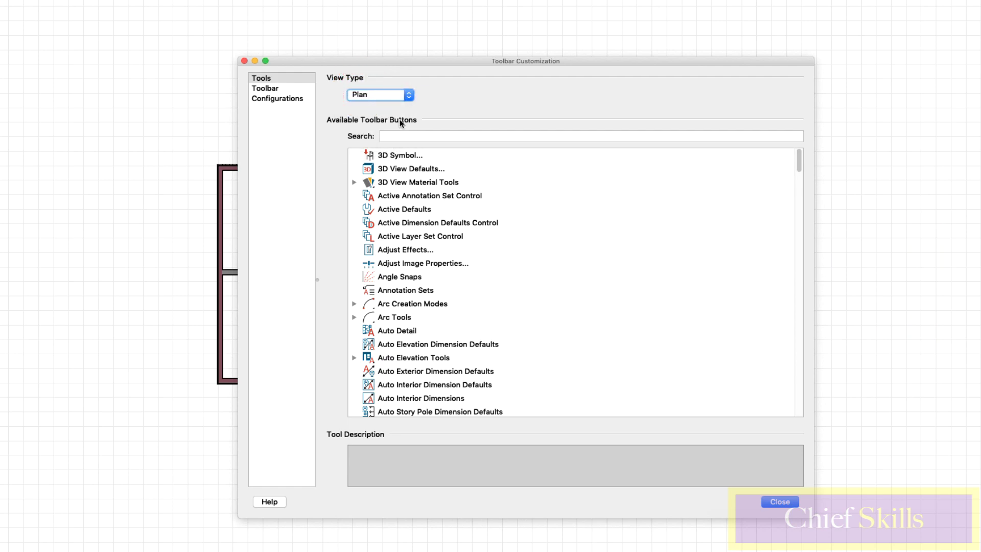
# - Search 'hot', add Customize Hotkeys to the top toolbar, and close the dialog
pyautogui.click(415, 131)
pyautogui.write('hot')
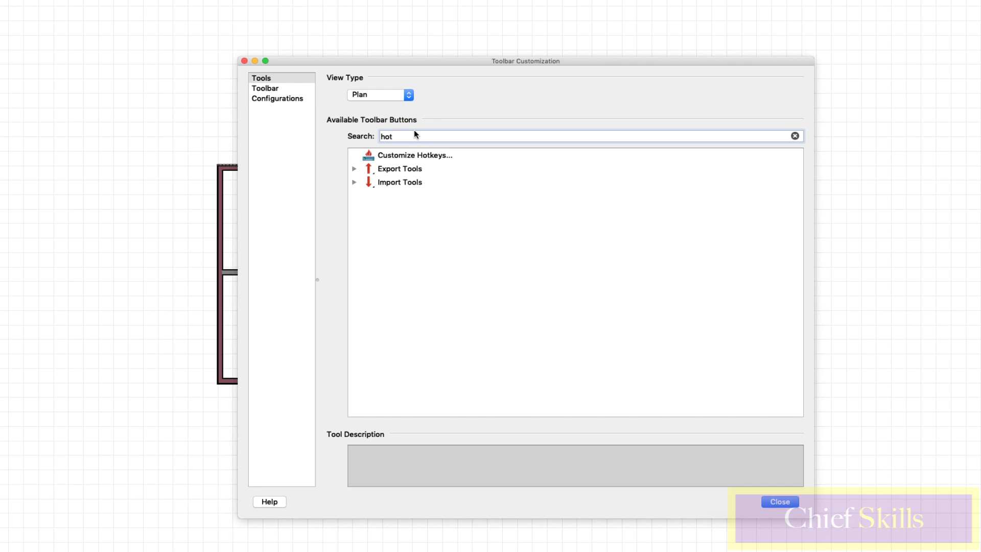
pyautogui.click(419, 155)
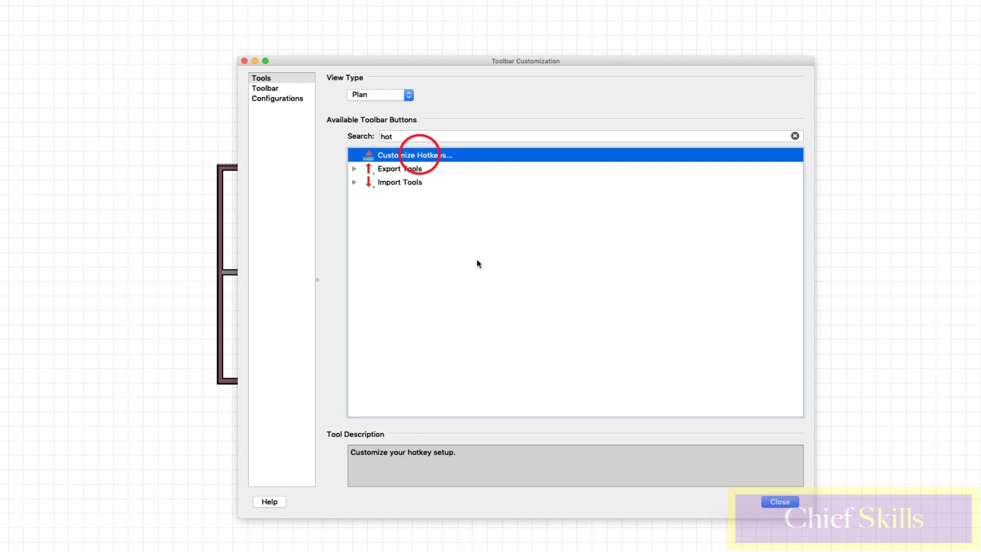
pyautogui.moveTo(368, 155)
pyautogui.mouseDown()
pyautogui.moveTo(606, 55)
pyautogui.moveTo(606, 43)
pyautogui.mouseUp()
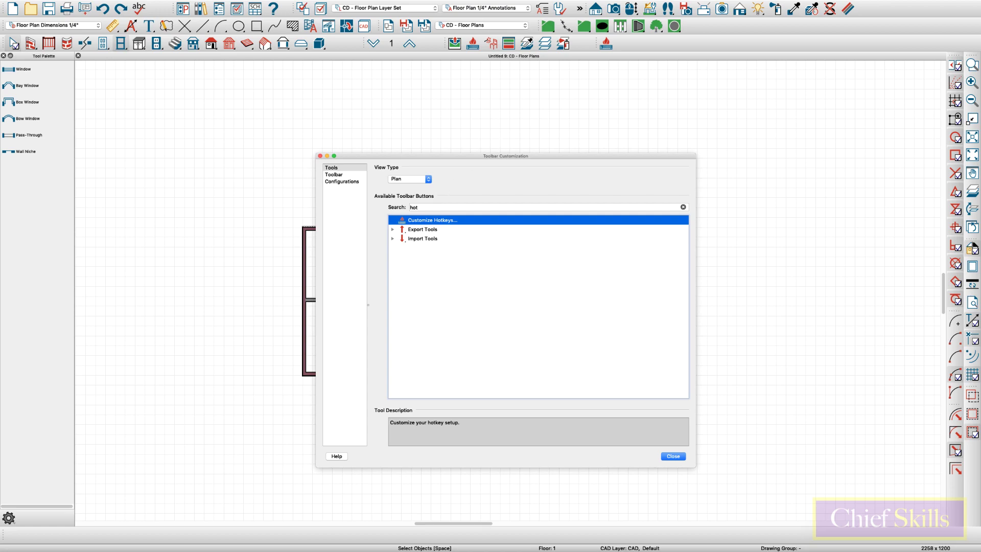
pyautogui.moveTo(606, 41); pyautogui.dragTo(613, 81)
pyautogui.moveTo(604, 146); pyautogui.dragTo(604, 146)
pyautogui.click(672, 455)
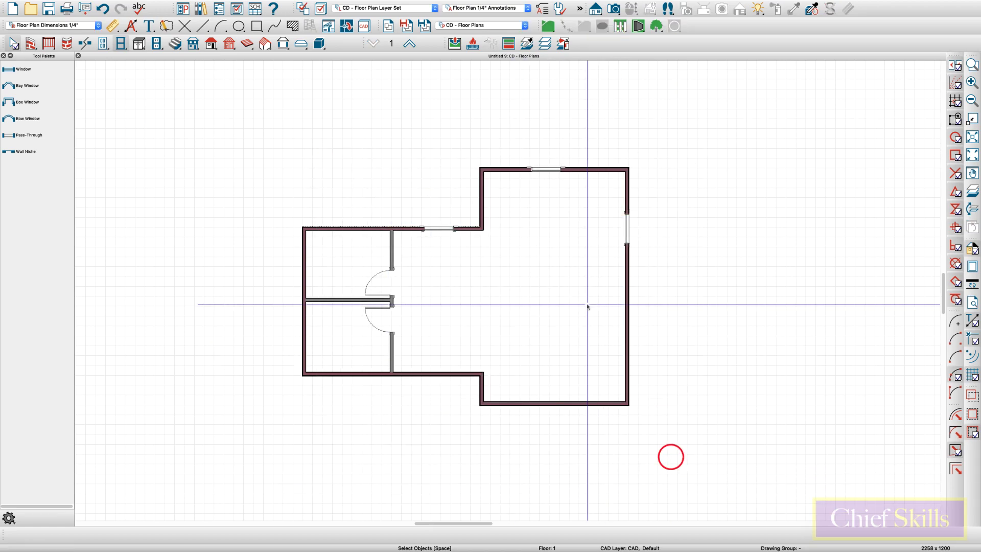
# - Open Customize Hotkeys and inspect the Copy and Paste in Place and Reflect About Object hotkeys
pyautogui.click(473, 44)
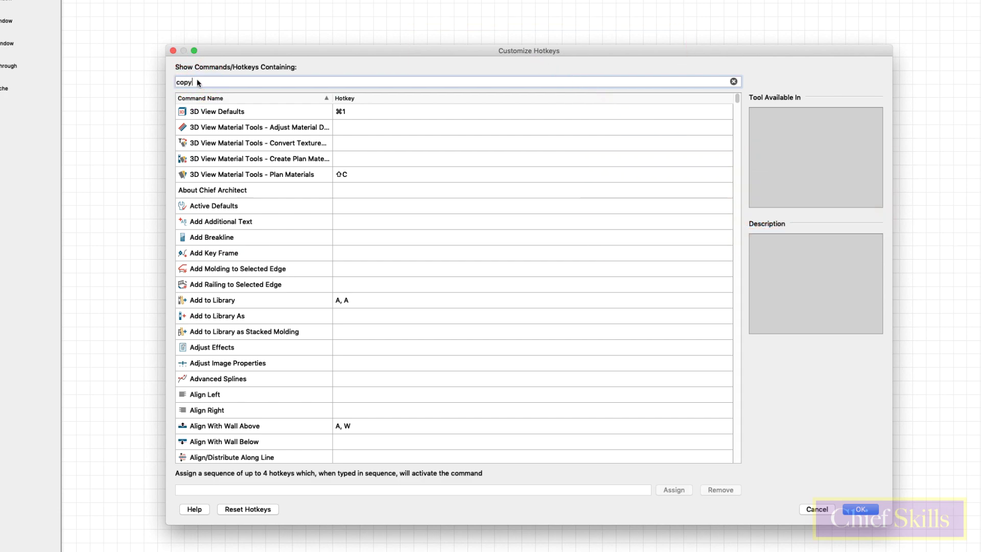
pyautogui.write('y')
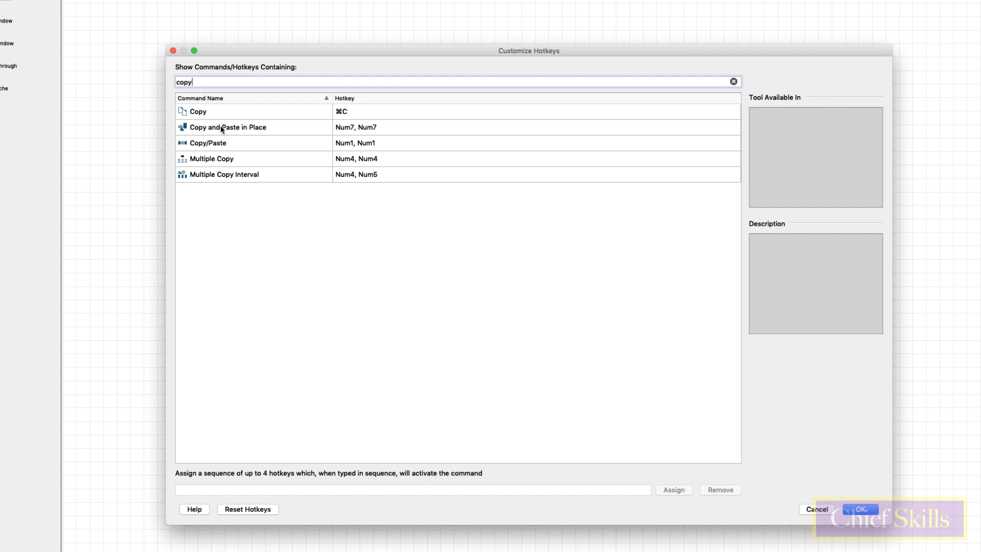
pyautogui.click(221, 128)
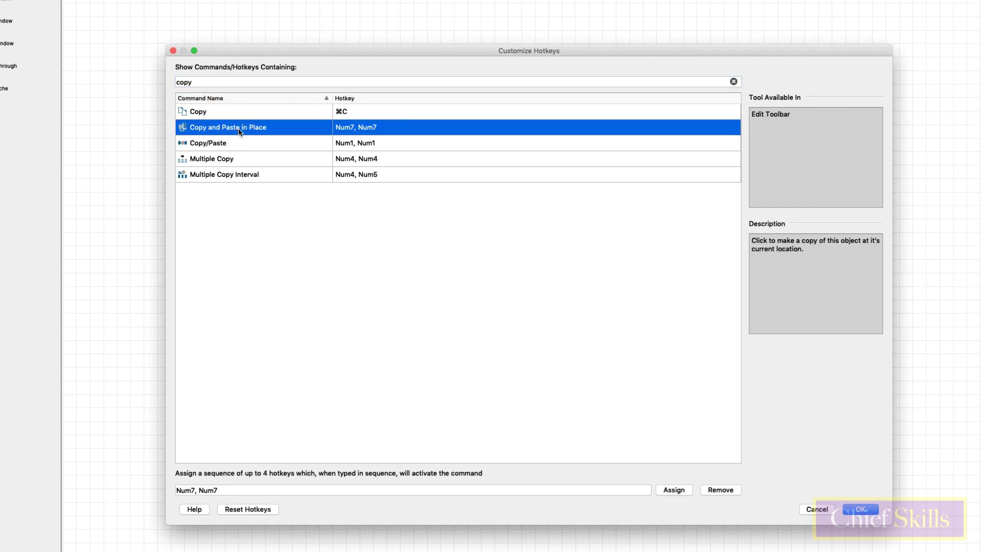
pyautogui.click(206, 83)
pyautogui.write('reflec')
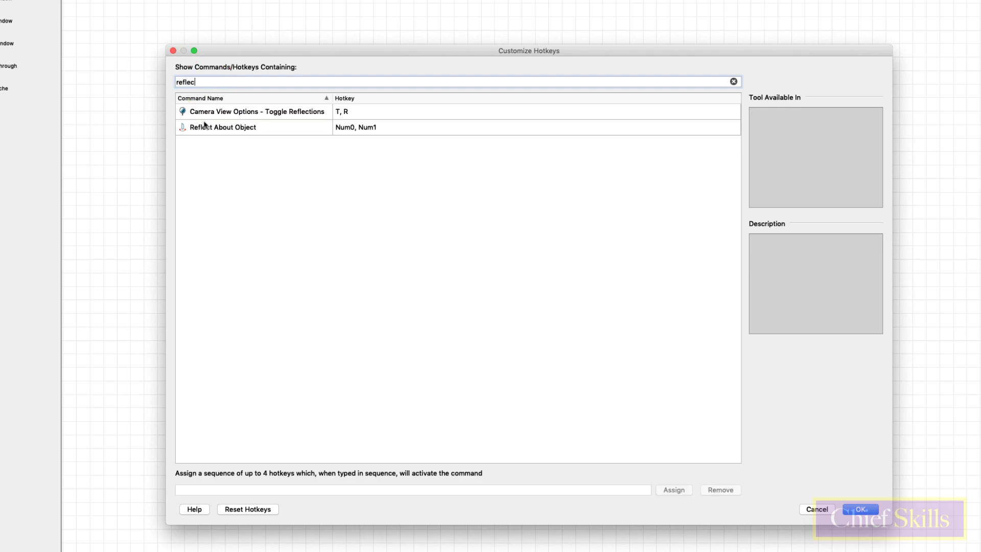
pyautogui.click(208, 126)
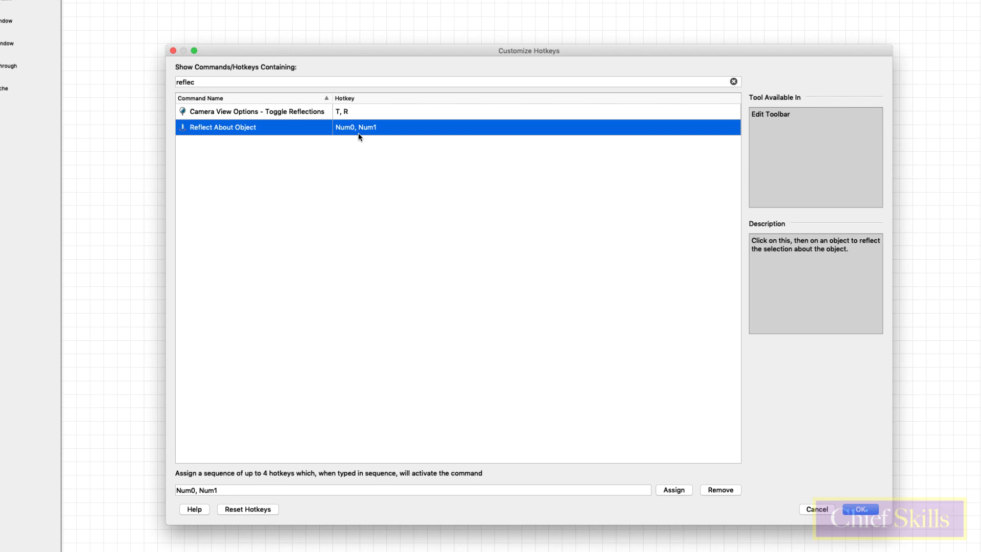
# - Search 'copy' and inspect the Copy/Paste hotkey
pyautogui.doubleClick(206, 84)
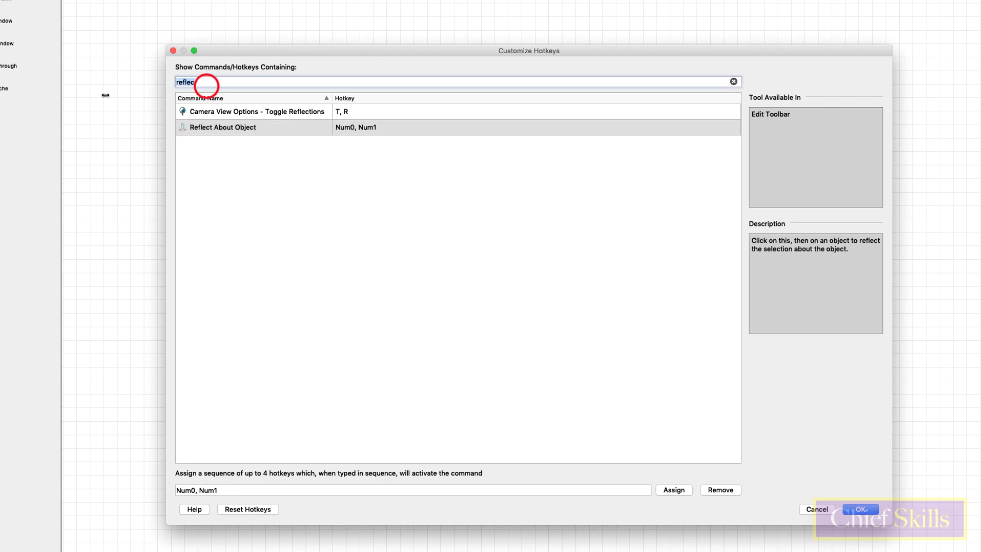
pyautogui.write('c')
pyautogui.write('op')
pyautogui.write('t')
pyautogui.press('BackSpace')
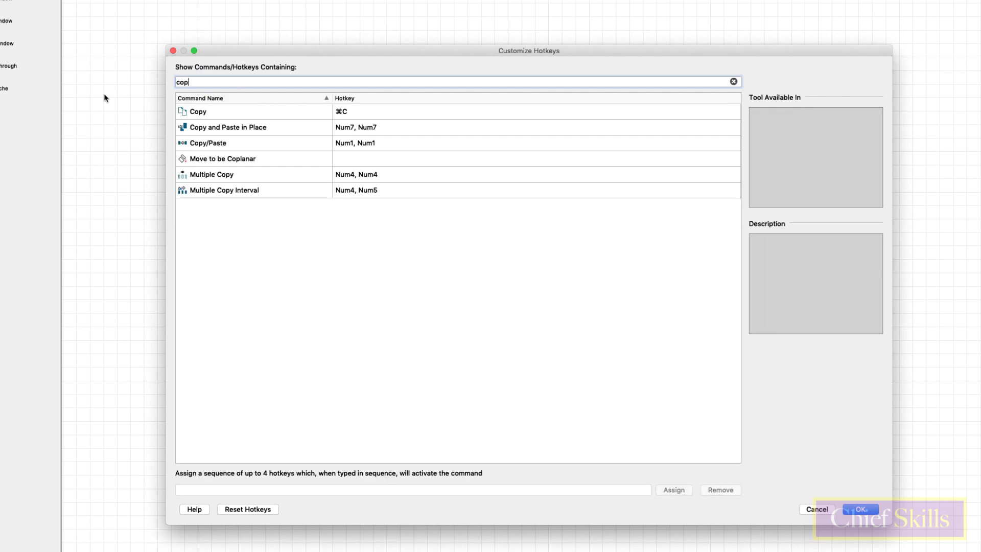
pyautogui.write('y')
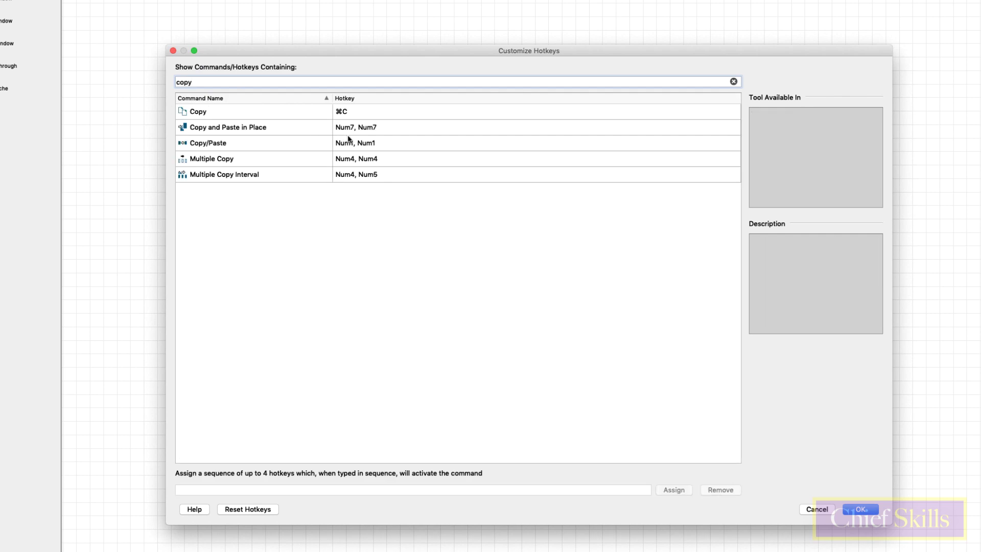
pyautogui.click(356, 139)
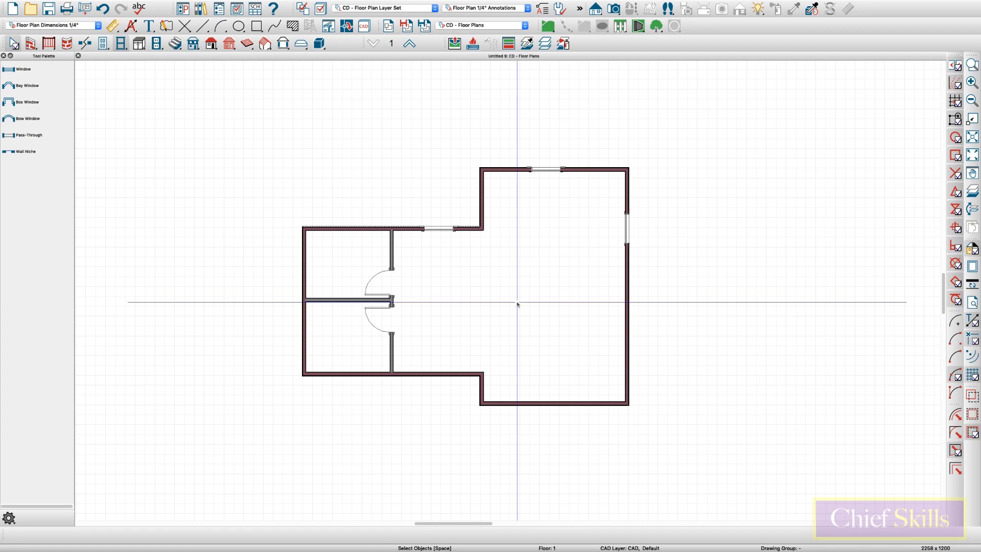
# - Place a sliding door in the left wing's bottom wall
pyautogui.press('d')
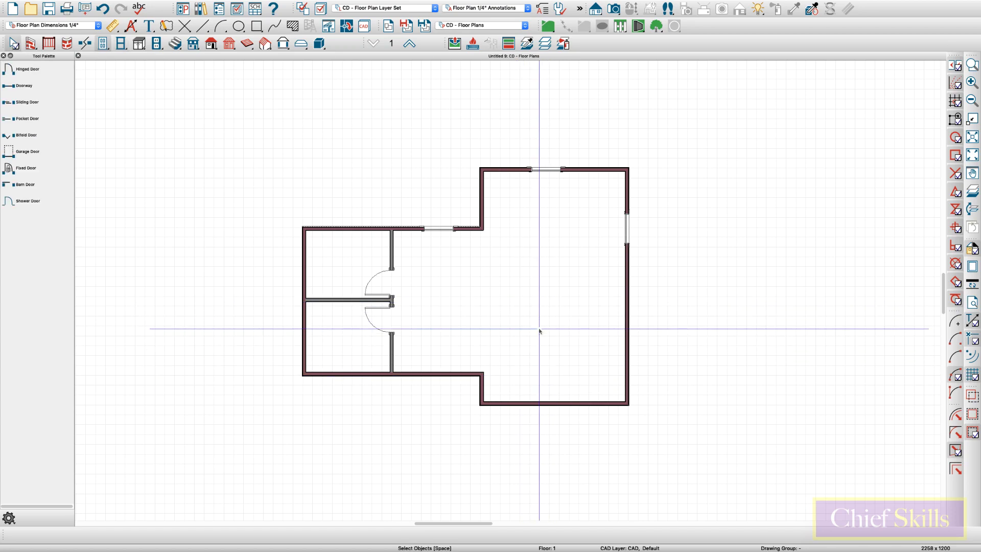
pyautogui.press('g')
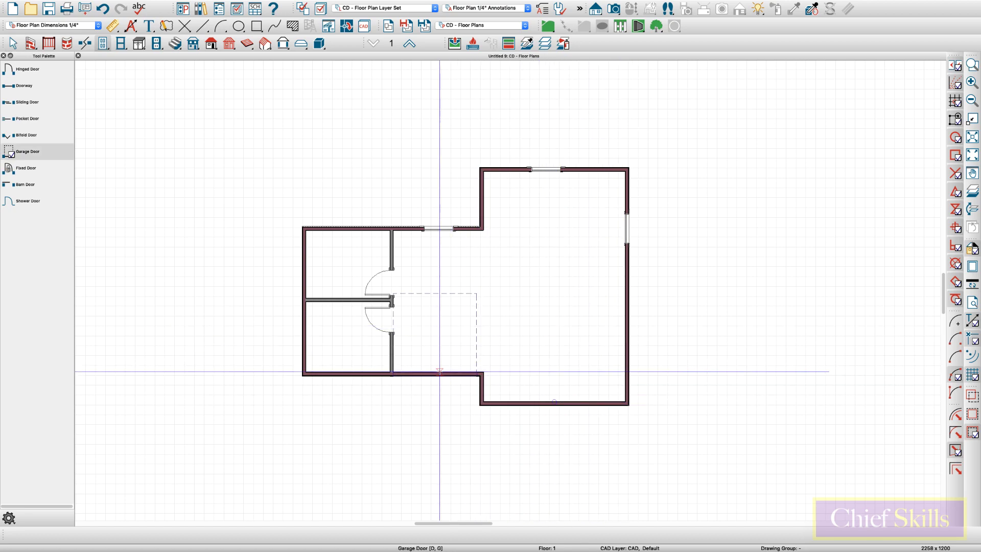
pyautogui.press('space')
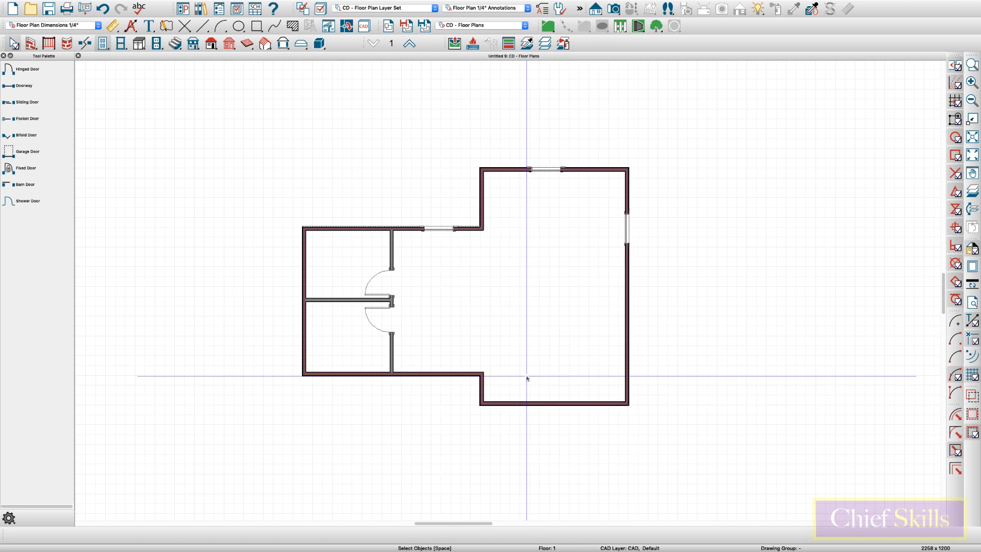
pyautogui.press('s')
pyautogui.click(442, 375)
pyautogui.press('space')
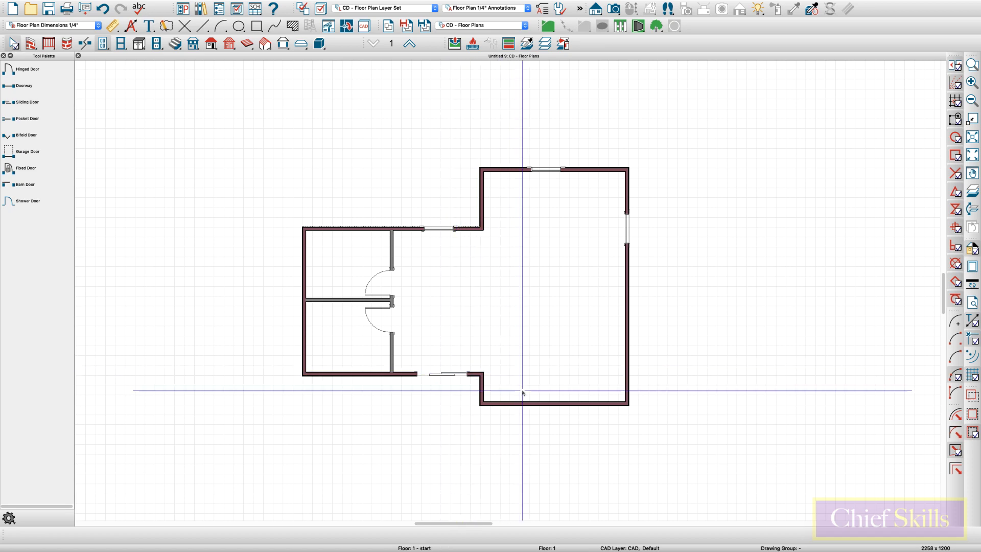
# - Place two doors in the large room's bottom wall
pyautogui.press('s')
pyautogui.click(518, 404)
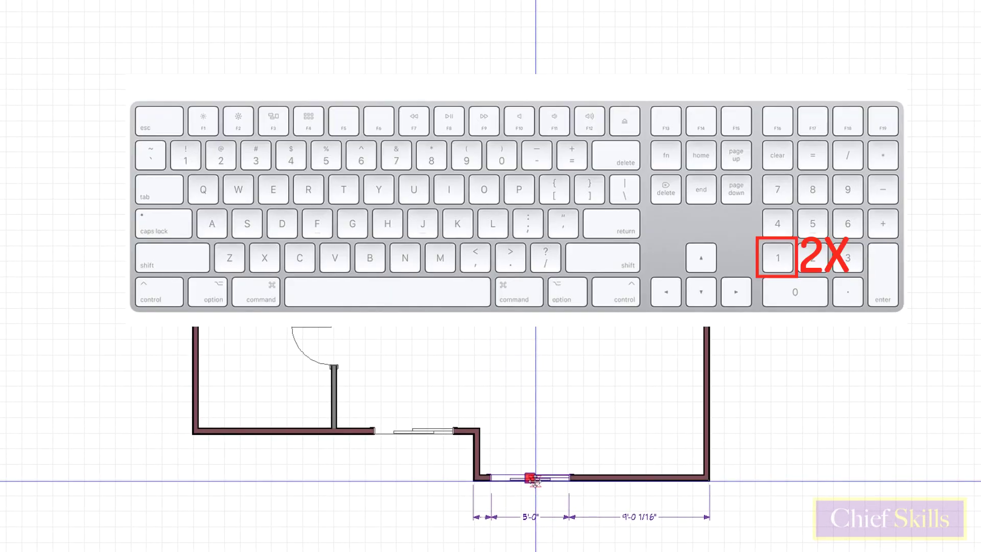
pyautogui.click(606, 421)
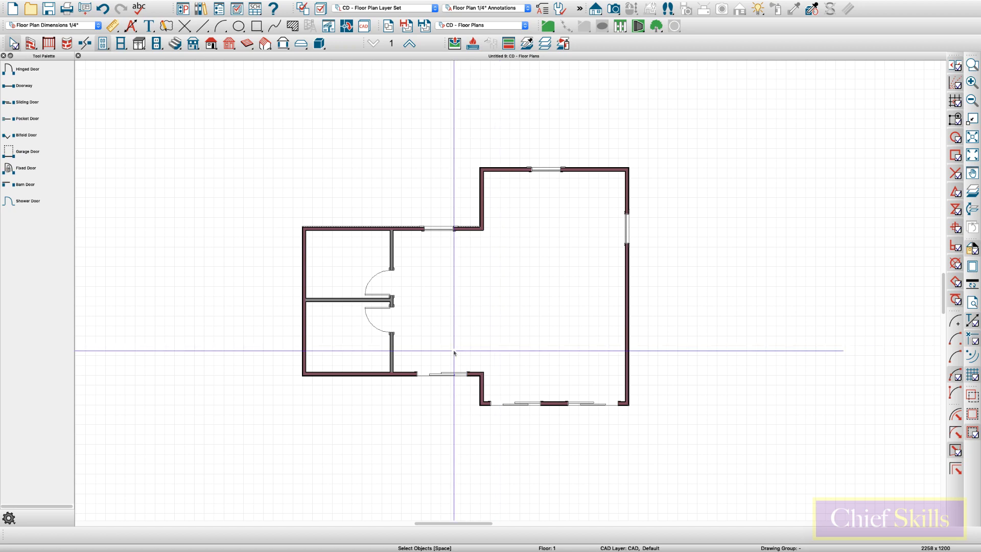
# - Place a doorway opening in the wall between the two small rooms
pyautogui.scroll(-1, 525, 297)
pyautogui.scroll(2, 460, 280)
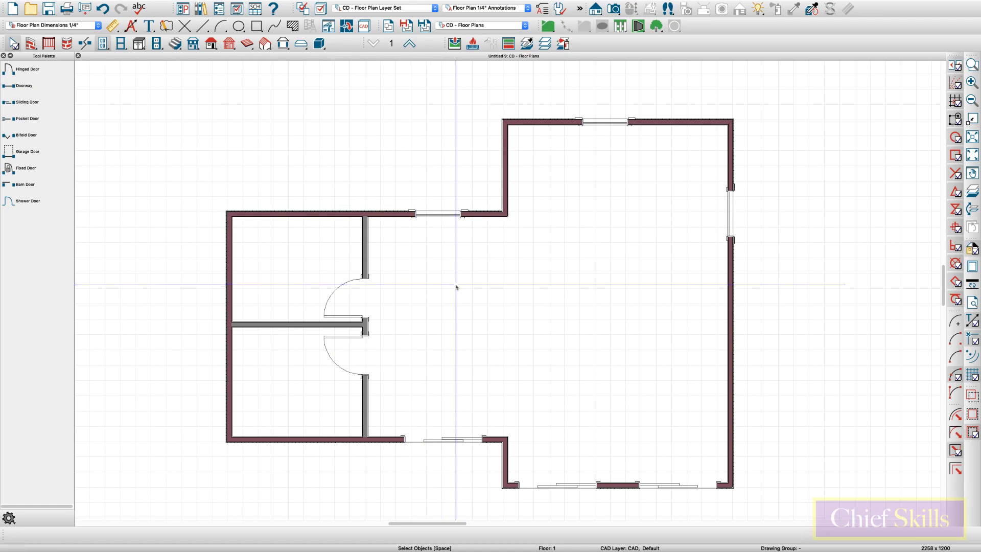
pyautogui.press('d')
pyautogui.press('w')
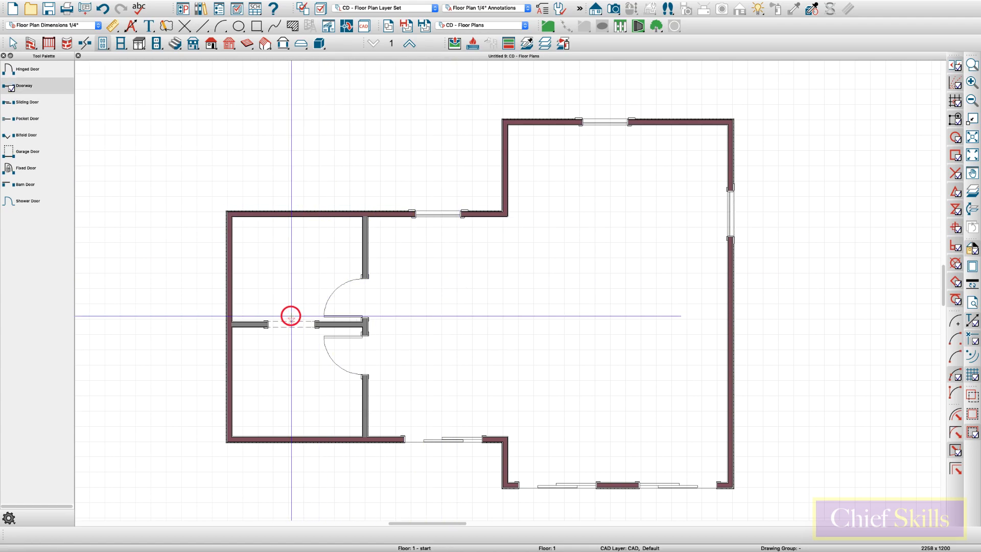
pyautogui.click(291, 317)
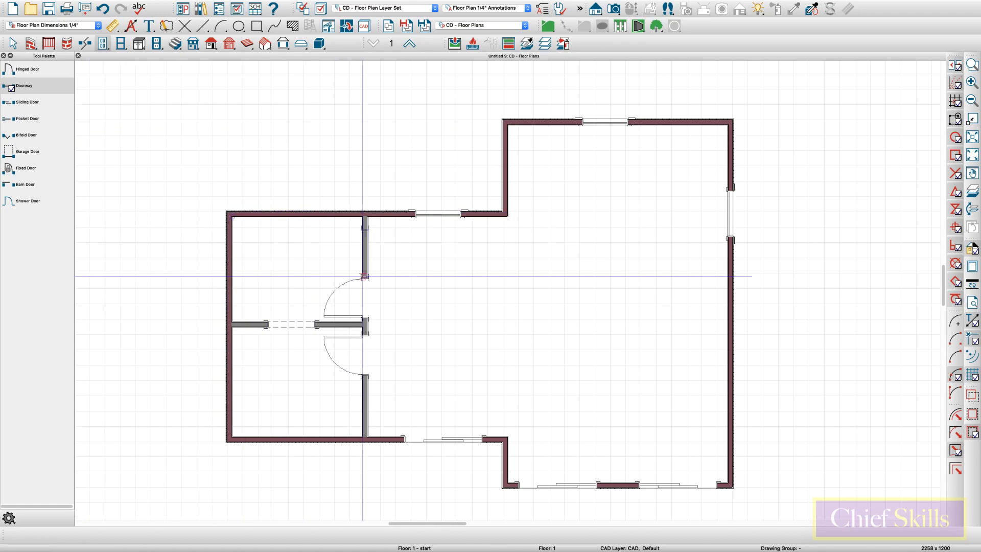
# - Place a pocket door in the right exterior wall, then delete it
pyautogui.press('d')
pyautogui.press('p')
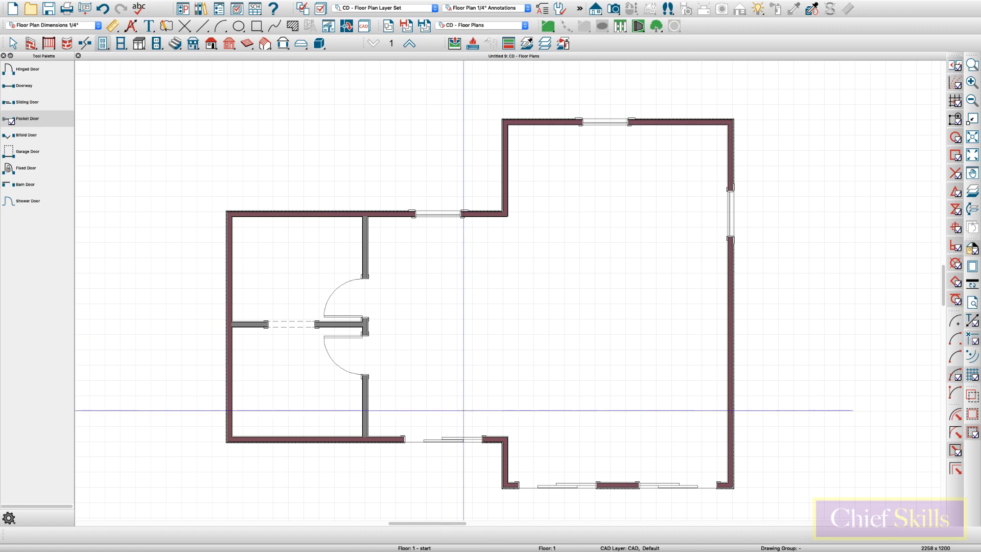
pyautogui.click(720, 361)
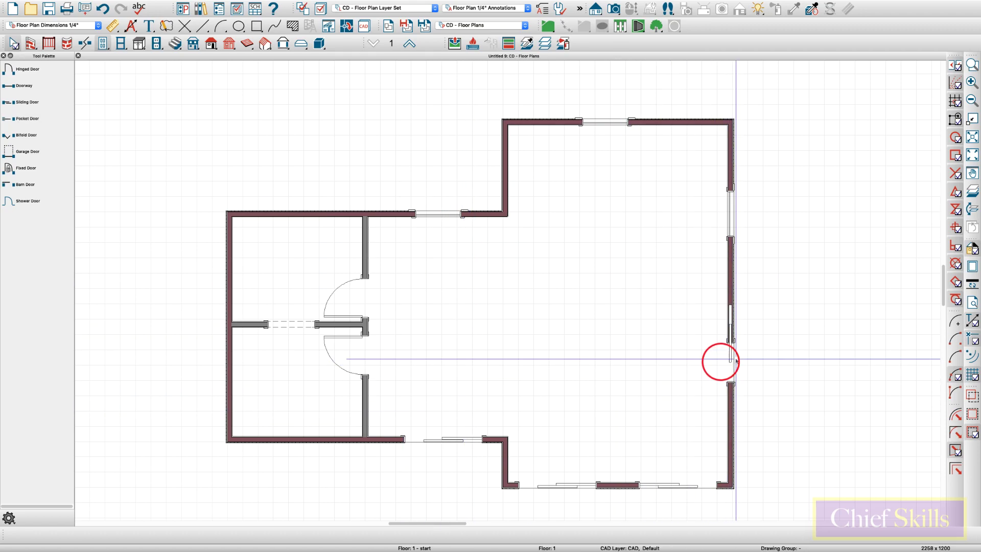
pyautogui.click(736, 360)
pyautogui.press('Delete')
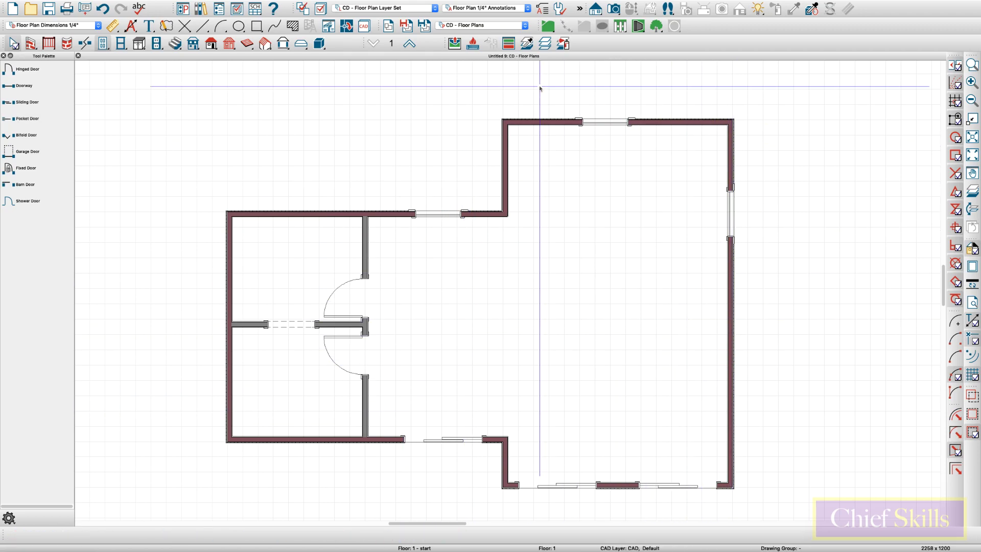
# - Close the Customize Hotkeys list and dismiss the toolbar options menu
pyautogui.click(470, 46)
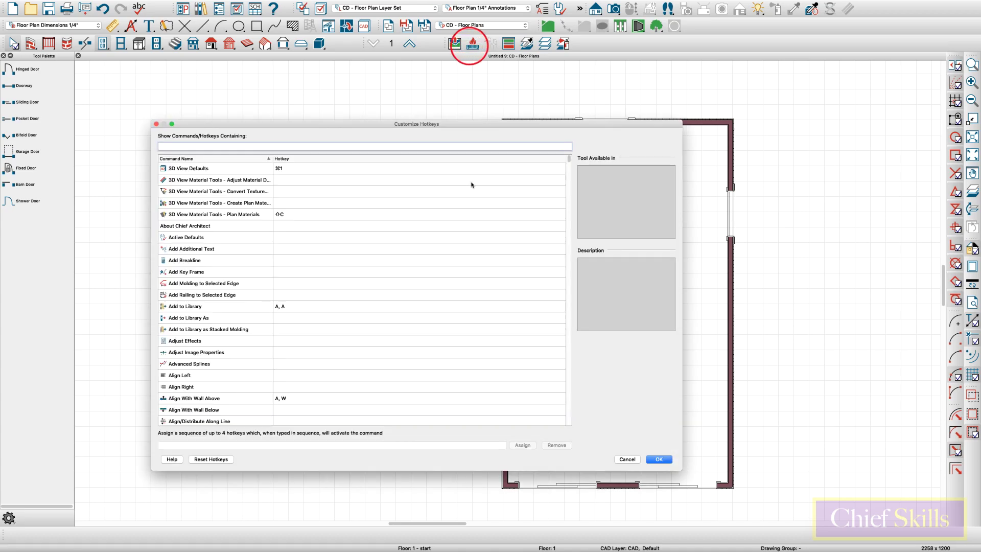
pyautogui.press('Escape')
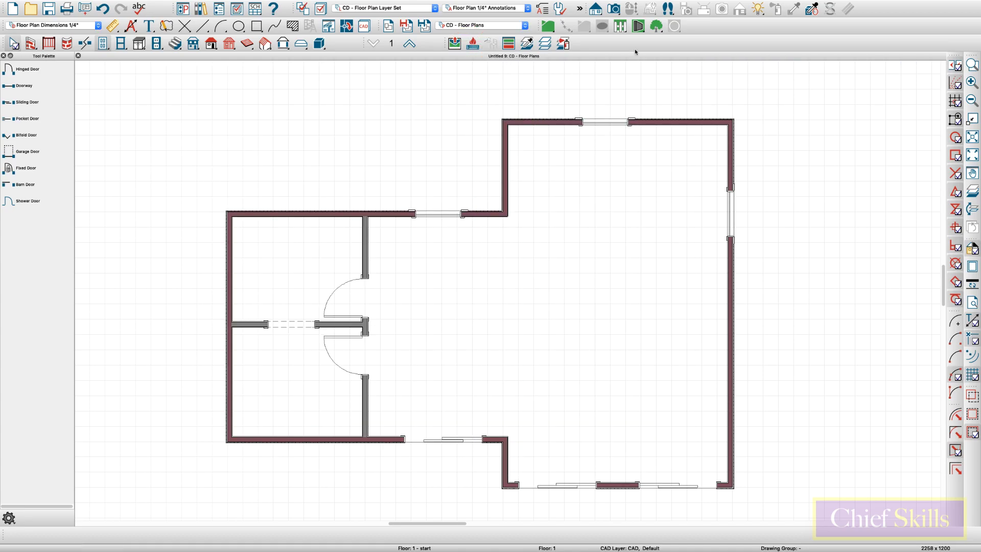
pyautogui.rightClick(639, 46)
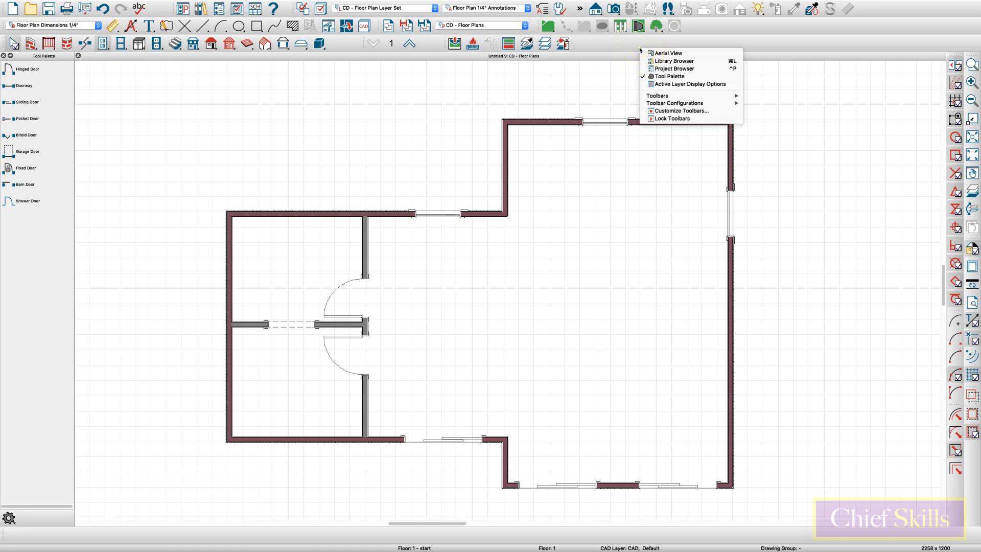
pyautogui.click(614, 38)
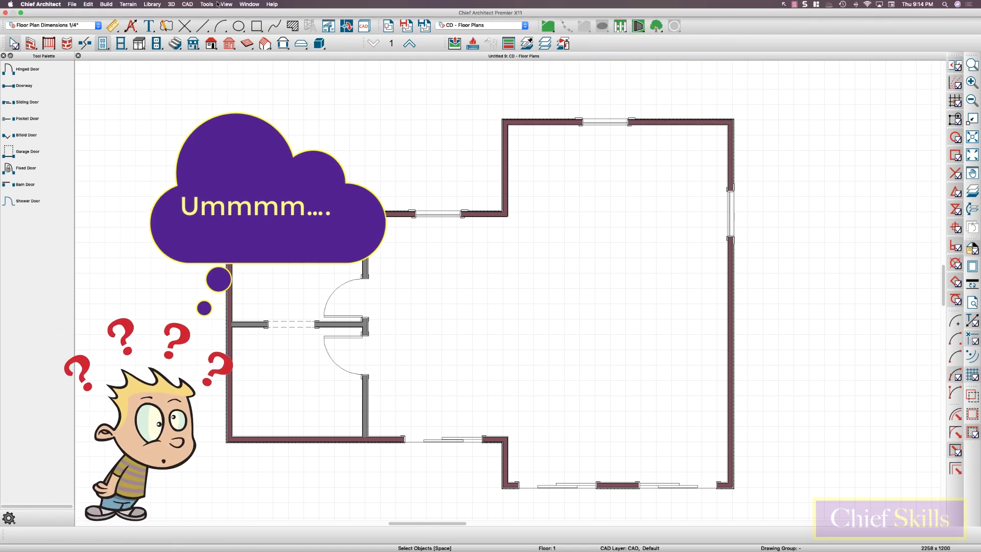
# - Search the Help menu for 'hotk' to find the Toolbars and Hotkeys commands
pyautogui.click(189, 5)
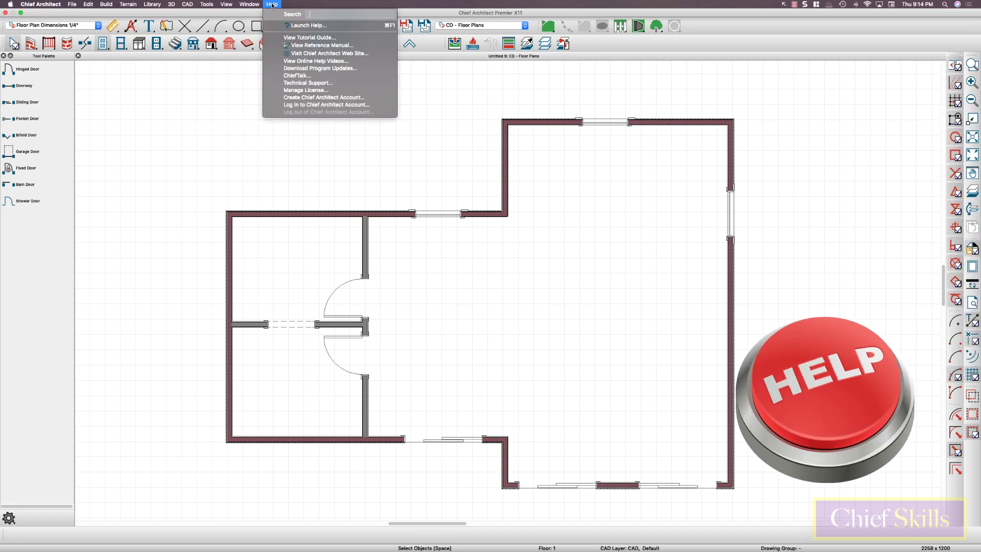
pyautogui.write('hotk')
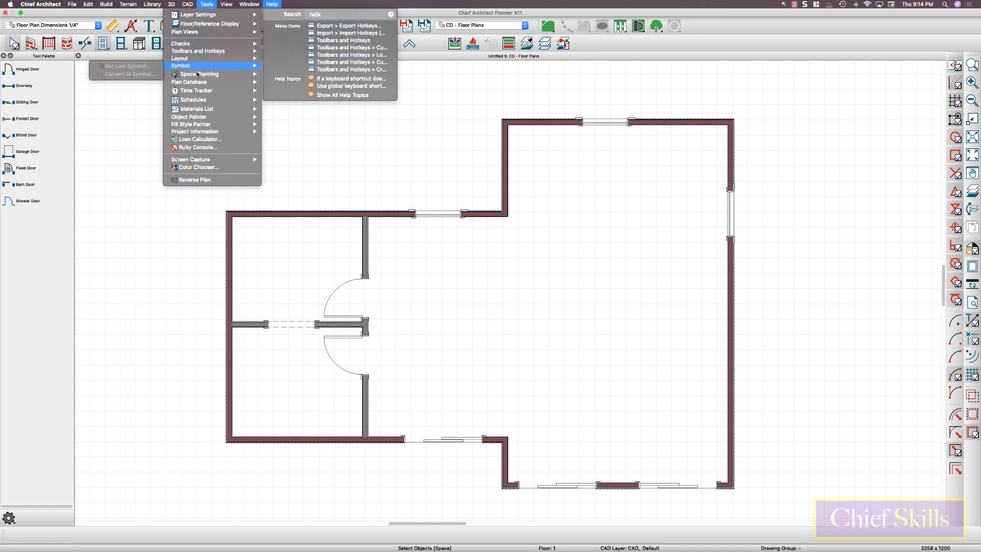
pyautogui.moveTo(351, 47)
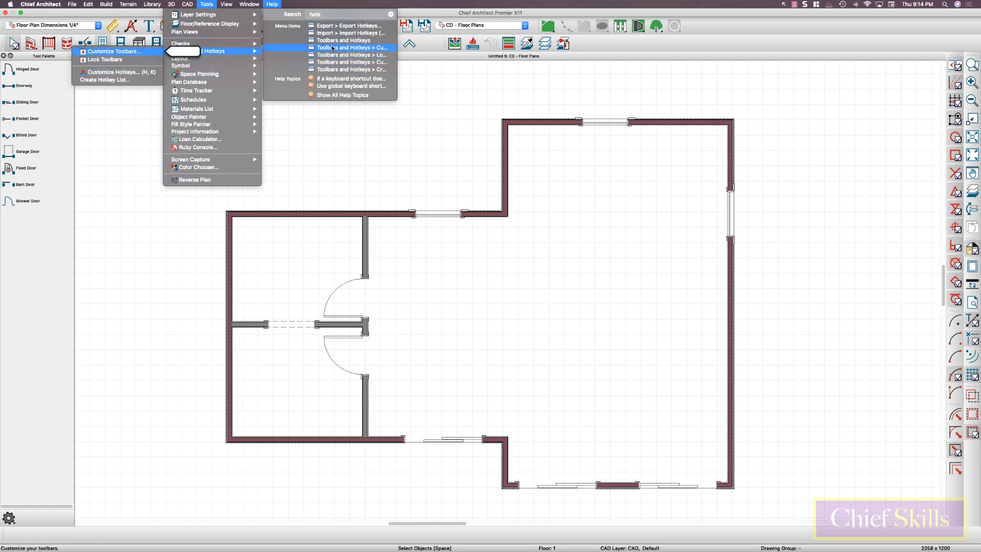
pyautogui.click(420, 166)
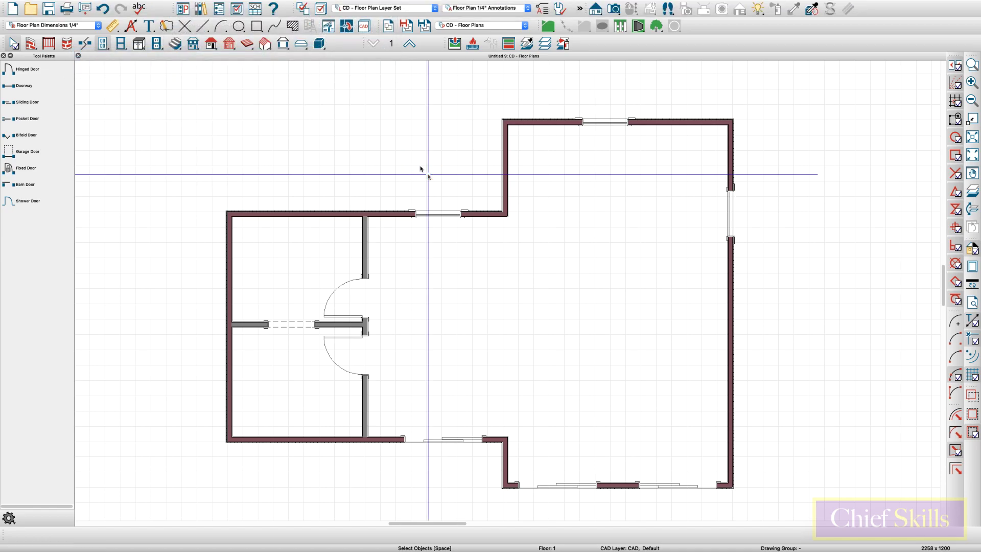
pyautogui.press('h')
pyautogui.press('k')
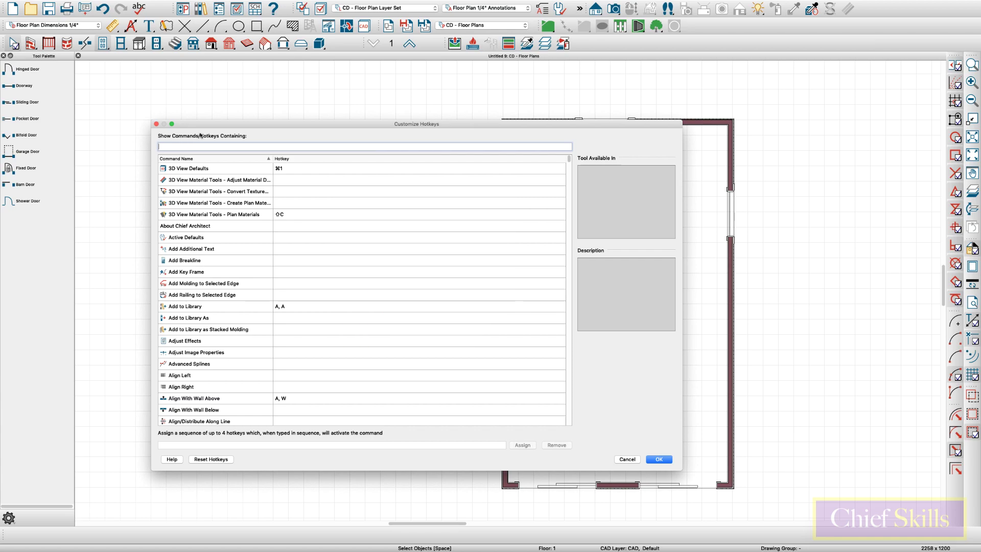
pyautogui.moveTo(277, 122); pyautogui.dragTo(337, 94)
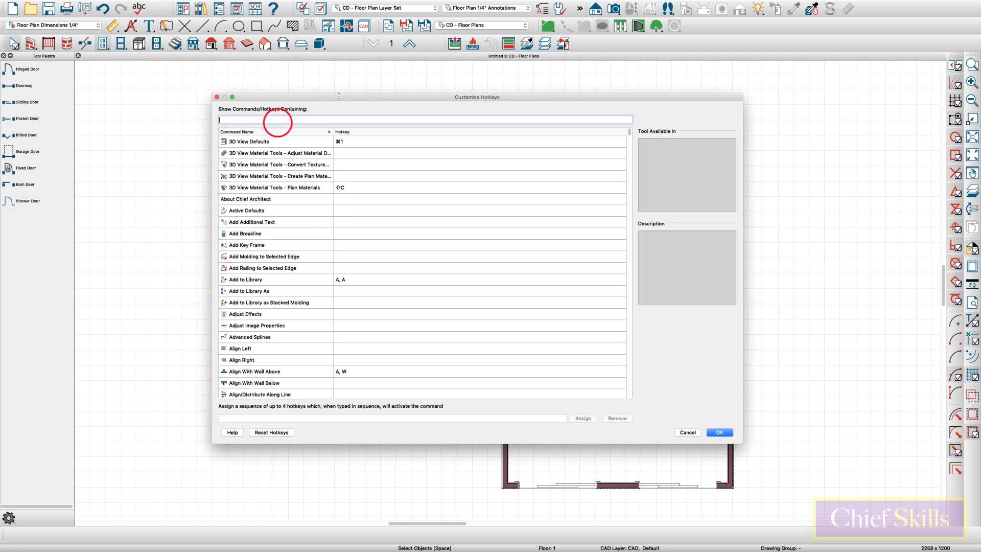
pyautogui.scroll(-3, 269, 217)
pyautogui.scroll(-5, 269, 217)
pyautogui.scroll(-3, 269, 217)
pyautogui.scroll(-5, 269, 217)
pyautogui.scroll(-5, 269, 217)
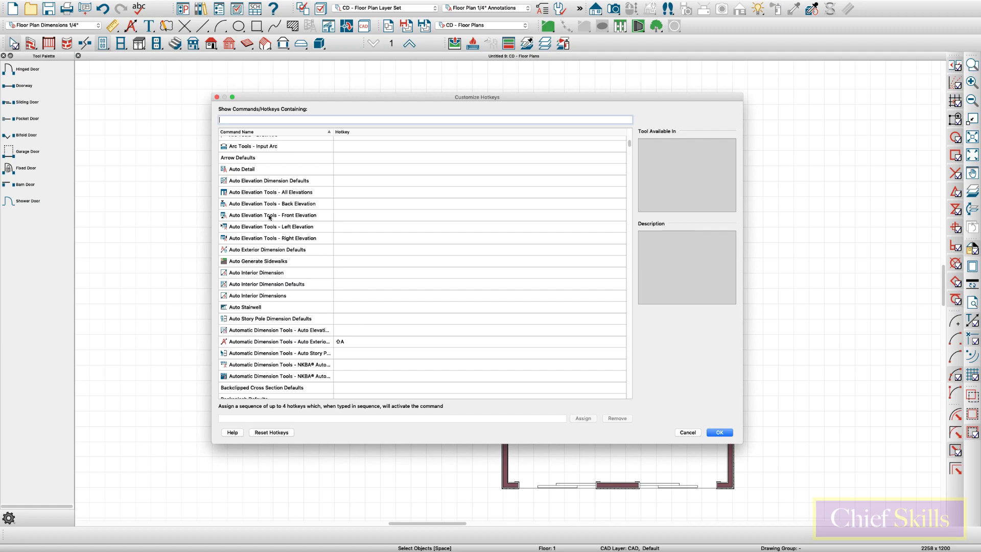
pyautogui.scroll(-3, 270, 217)
pyautogui.scroll(-2, 269, 217)
pyautogui.scroll(-2, 285, 328)
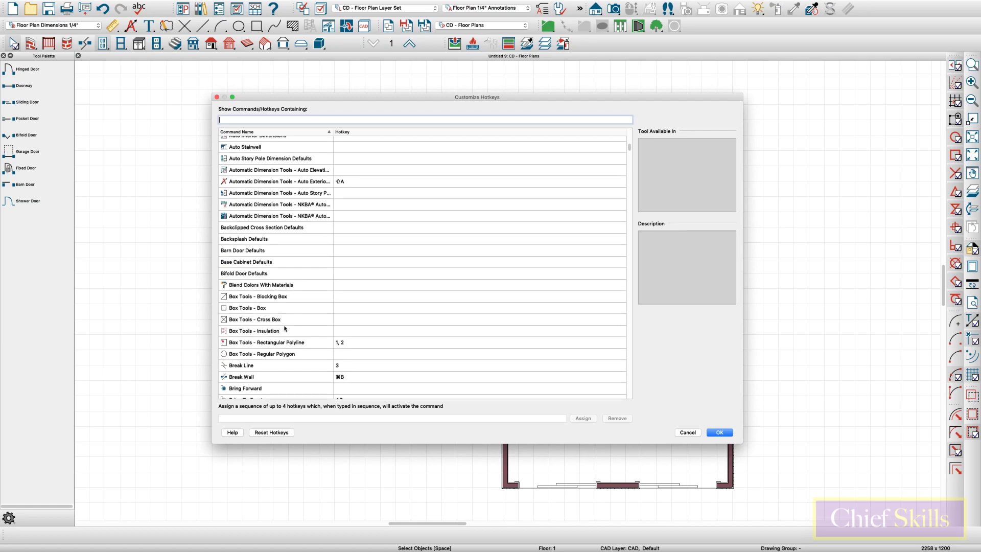
pyautogui.click(719, 432)
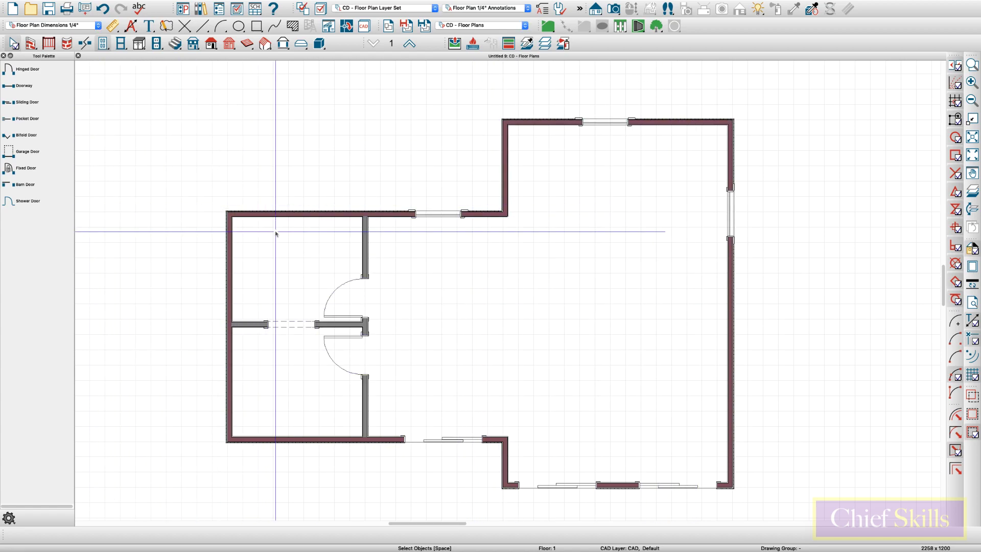
pyautogui.press('1')
pyautogui.press('1')
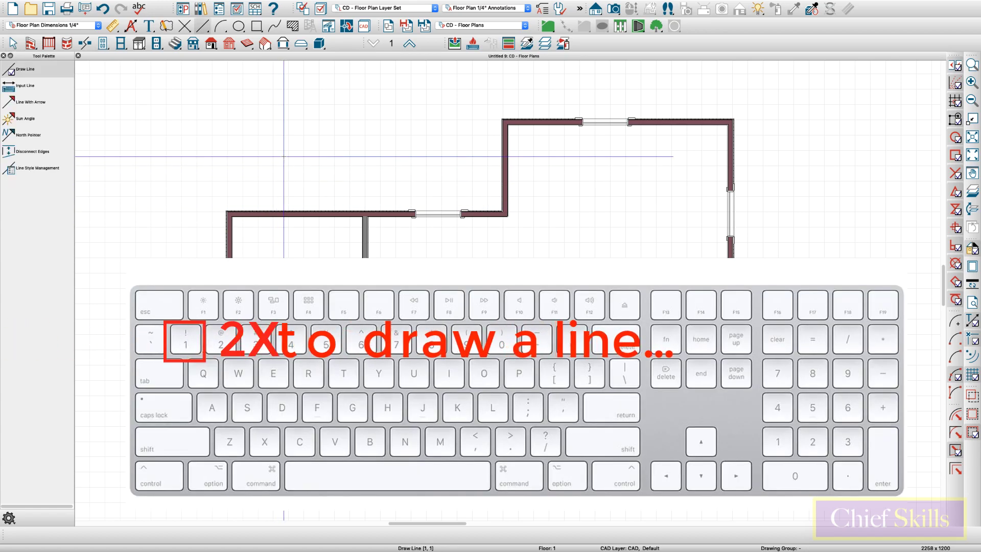
pyautogui.moveTo(273, 150)
pyautogui.mouseDown()
pyautogui.moveTo(379, 150)
pyautogui.moveTo(327, 120)
pyautogui.mouseUp()
pyautogui.press('1')
pyautogui.press('2')
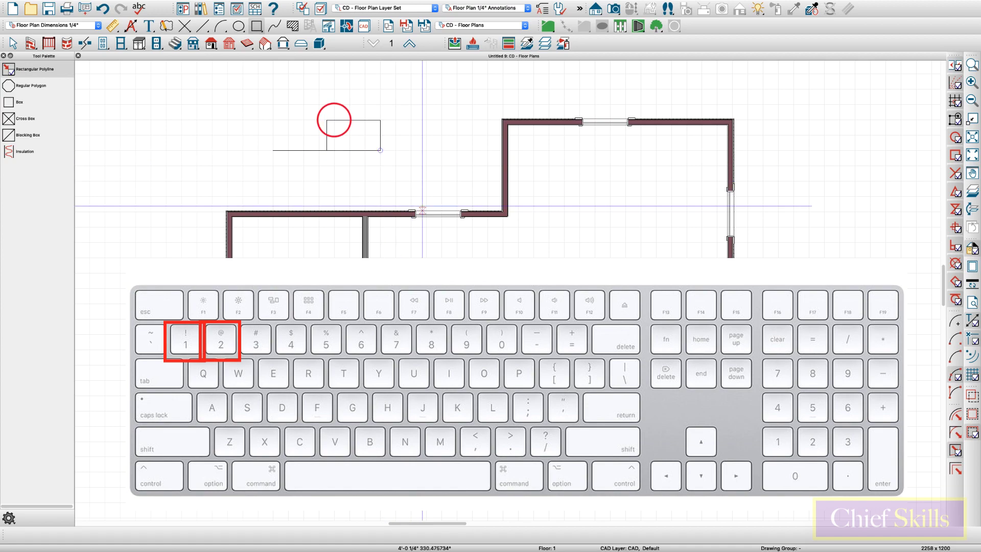
pyautogui.press('1')
pyautogui.press('3')
pyautogui.moveTo(395, 135); pyautogui.dragTo(471, 181)
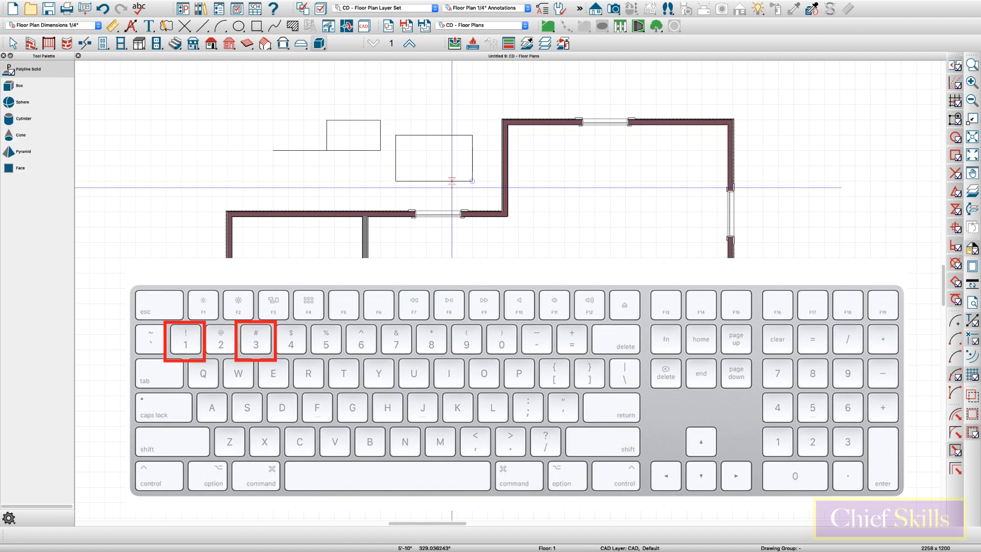
pyautogui.click(420, 180)
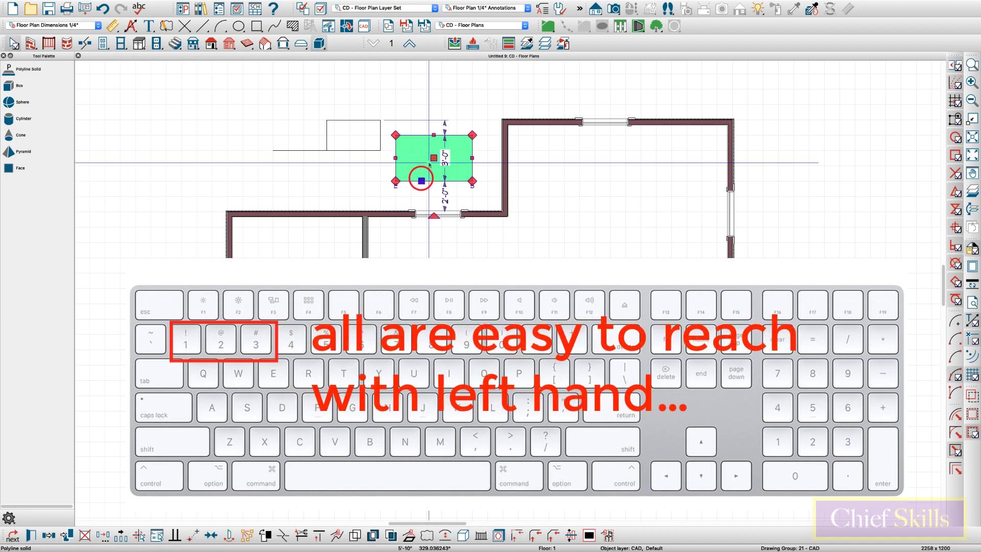
pyautogui.moveTo(429, 164); pyautogui.dragTo(574, 223)
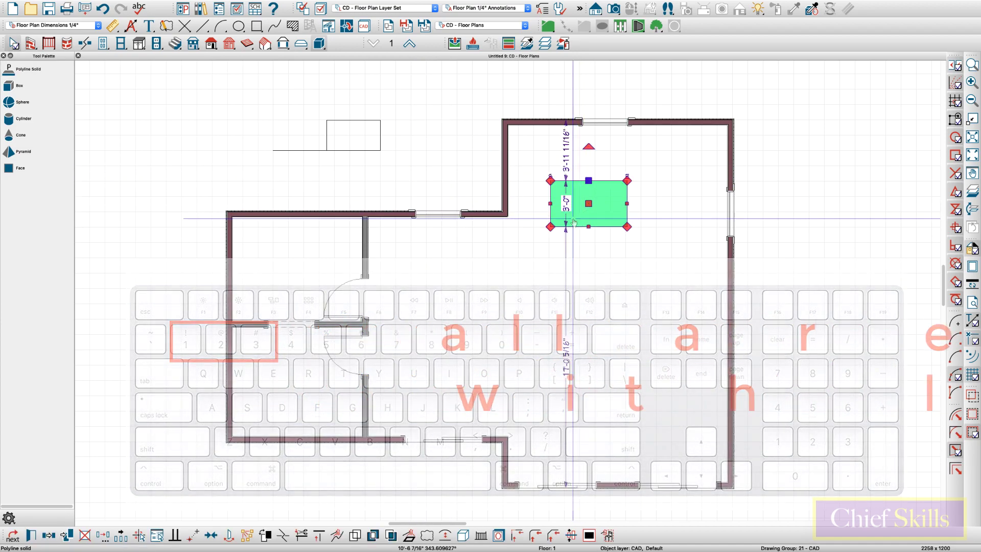
pyautogui.press('Delete')
pyautogui.moveTo(385, 159); pyautogui.dragTo(293, 103)
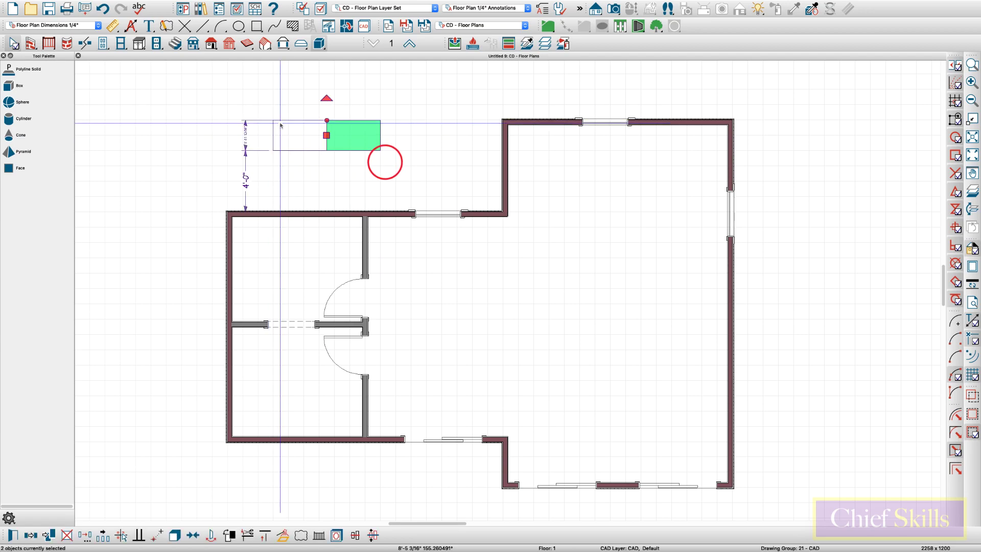
pyautogui.press('Delete')
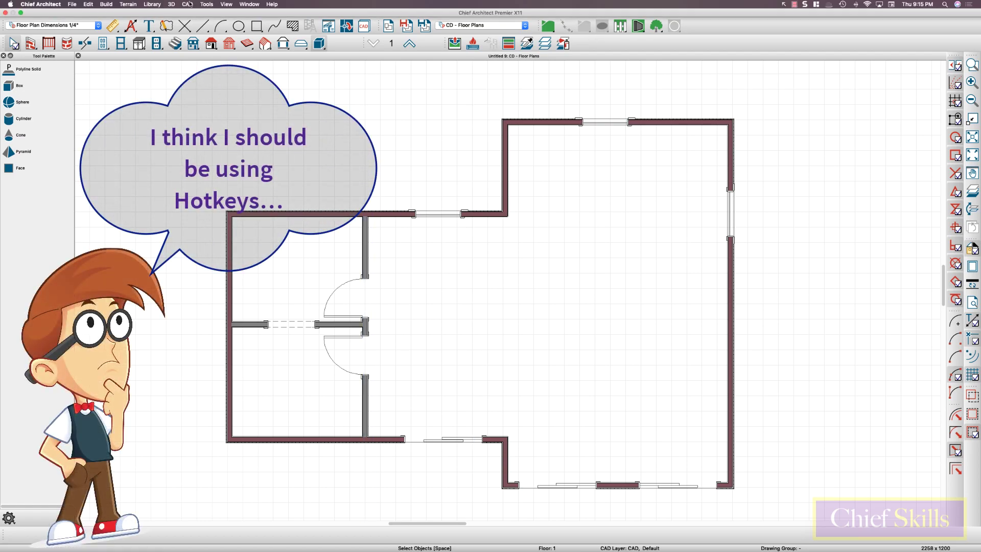
pyautogui.click(206, 4)
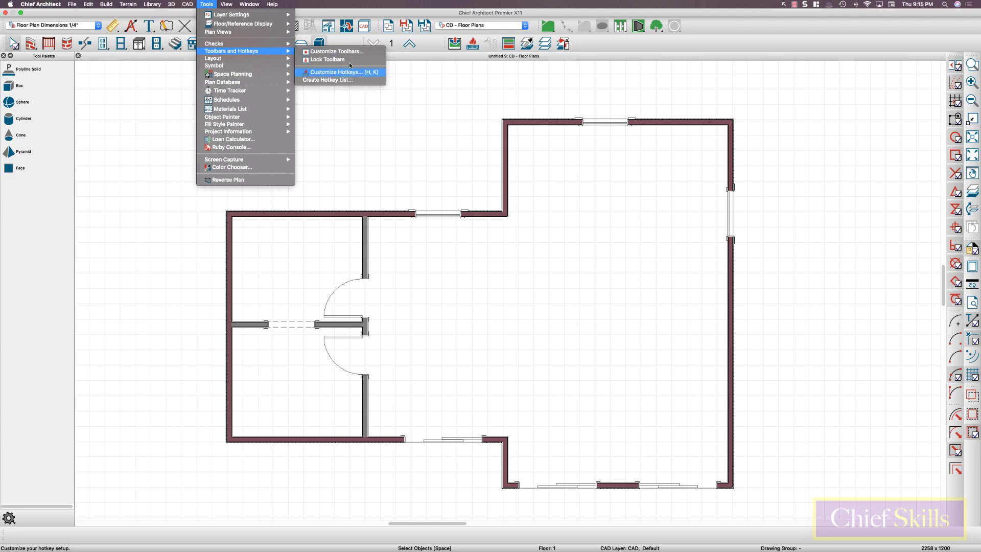
pyautogui.click(382, 131)
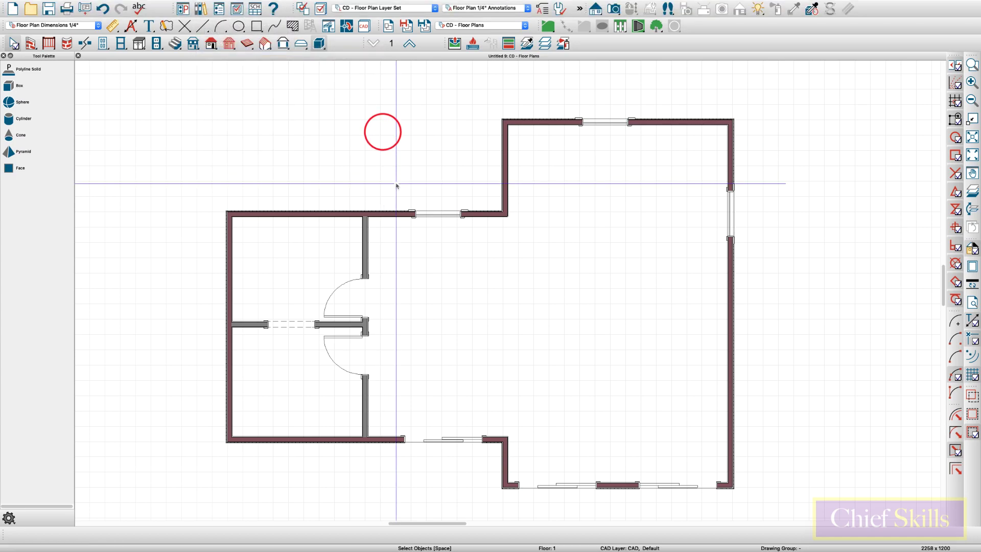